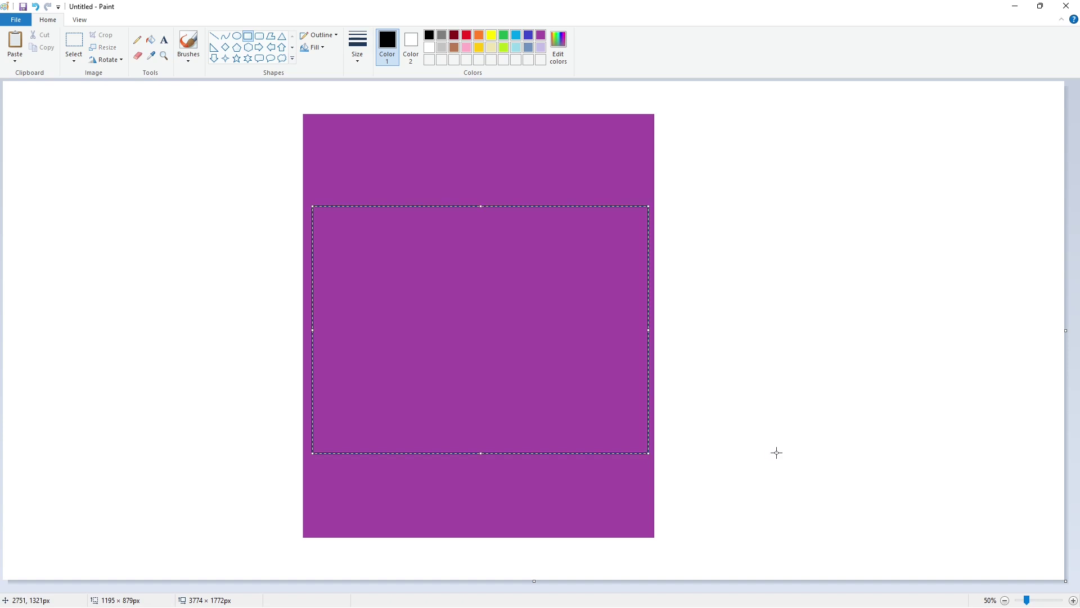
# Fill the inner rectangle with black as a test and refill it with the light lavender color
pyautogui.click(193, 114)
pyautogui.click(151, 40)
pyautogui.click(470, 276)
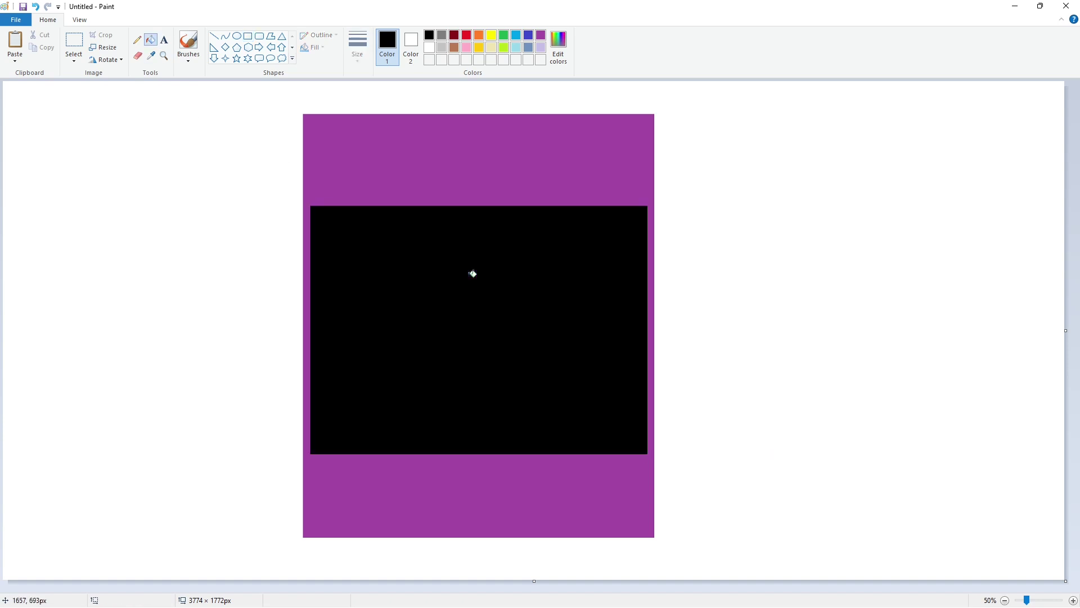
pyautogui.click(540, 48)
pyautogui.click(515, 248)
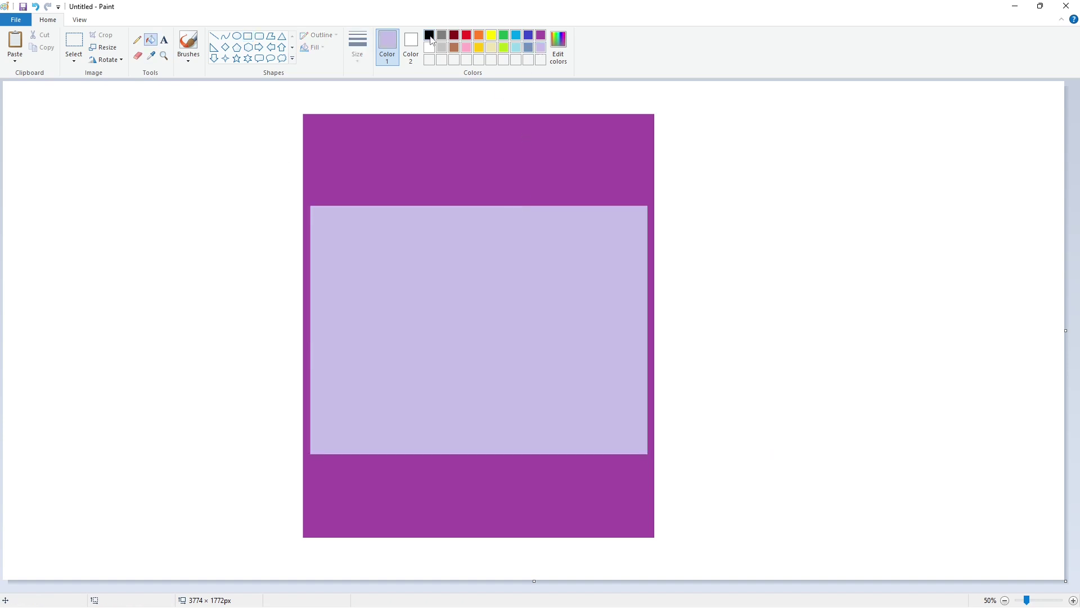
# Try a black fill on the outer purple rectangle and refill it with purple
pyautogui.click(429, 35)
pyautogui.click(341, 130)
pyautogui.click(541, 36)
pyautogui.click(360, 144)
# Draw a thickened white horizontal line about 1321 px long across the purple rectangle, just above the lavender panel
pyautogui.click(215, 36)
pyautogui.click(429, 47)
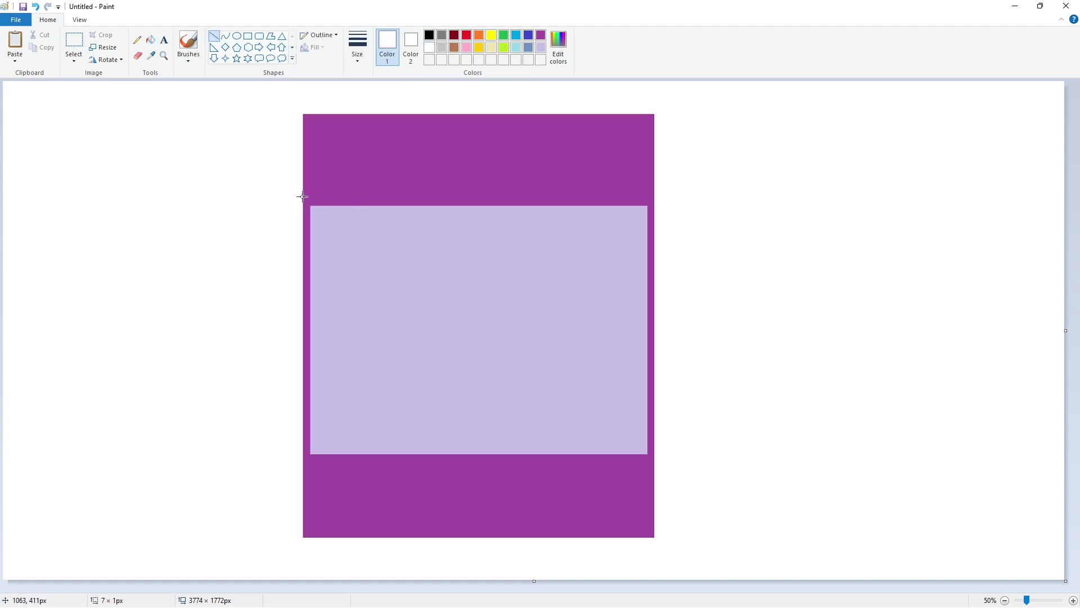
pyautogui.moveTo(303, 197); pyautogui.dragTo(671, 197)
pyautogui.press('ctrl+KP_Add')
pyautogui.press('ctrl+KP_Add')
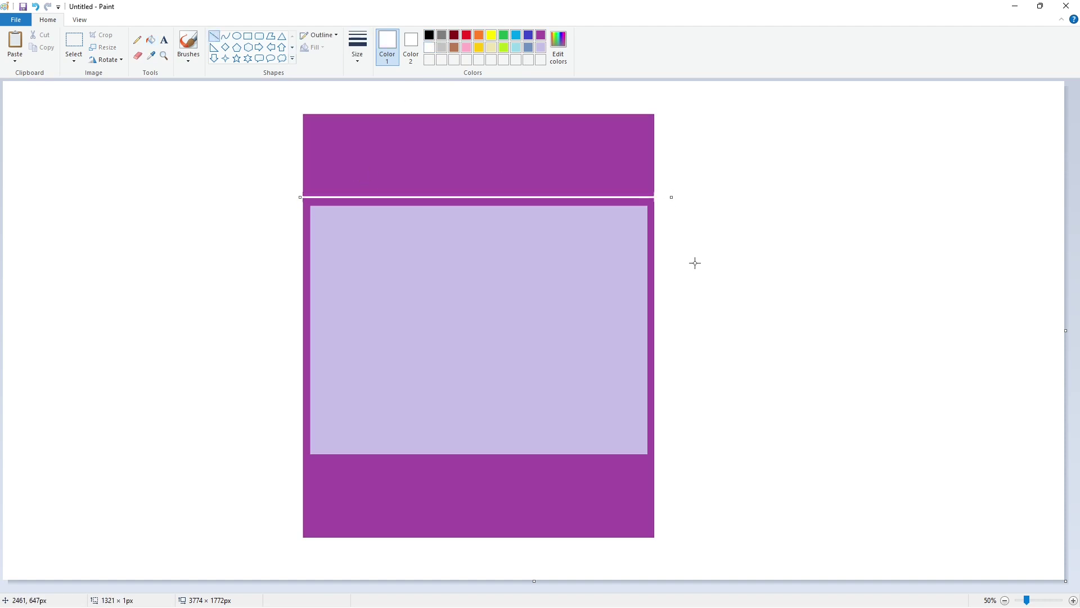
pyautogui.click(695, 262)
# Try filling the purple band above the white line with white and undo the fill
pyautogui.click(151, 40)
pyautogui.click(451, 174)
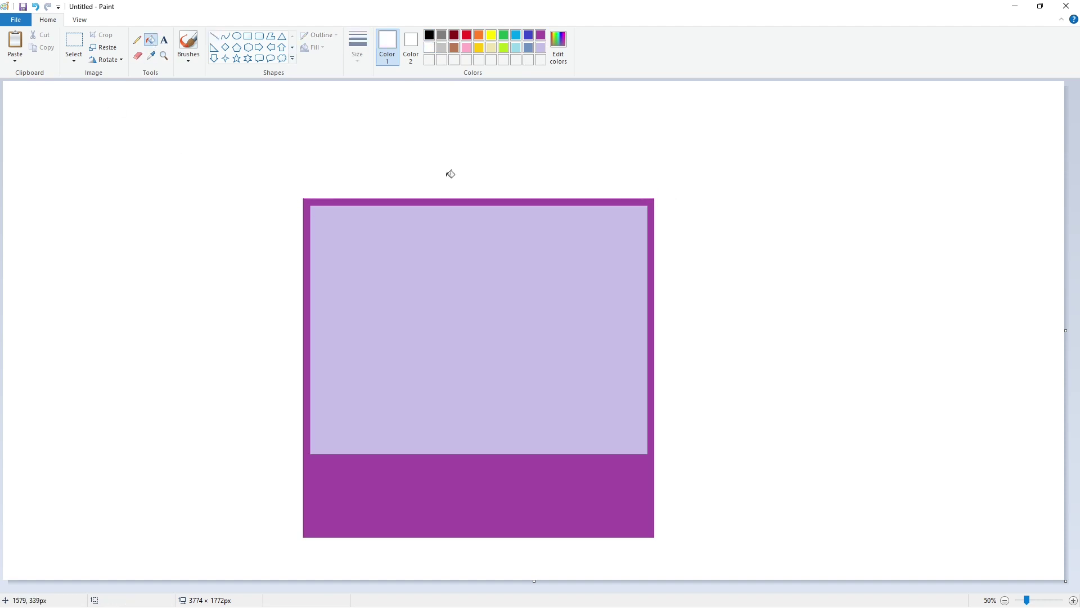
pyautogui.hotkey('ctrl', 'z')
# Add the black text SONY in bold Clarendon LT Std and extend its text box up into the upper purple band
pyautogui.click(169, 41)
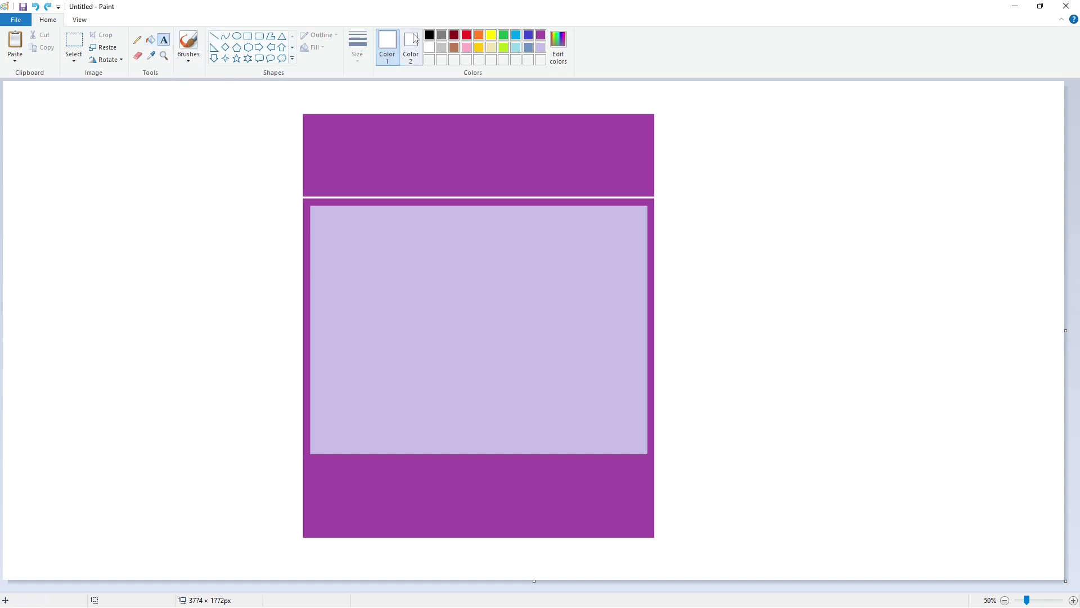
pyautogui.click(429, 35)
pyautogui.click(86, 272)
pyautogui.click(136, 40)
pyautogui.click(110, 401)
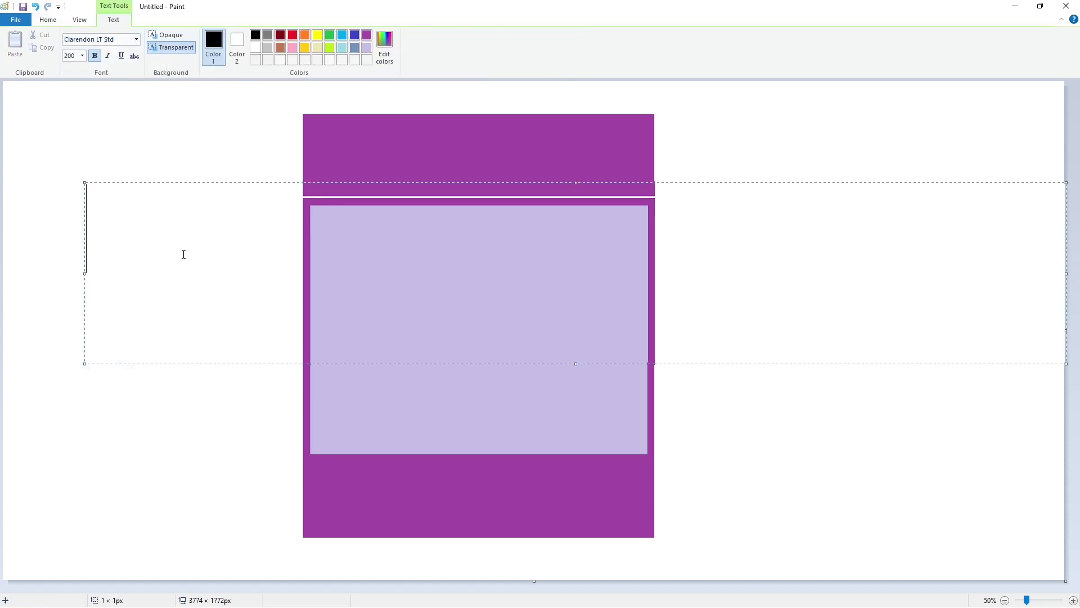
pyautogui.write('SONY')
pyautogui.moveTo(84, 181); pyautogui.dragTo(315, 112)
# Set the SONY text's font size to 220 and extend its text box slightly upward and outward
pyautogui.moveTo(575, 156); pyautogui.dragTo(318, 149)
pyautogui.click(82, 57)
pyautogui.write('220')
pyautogui.press('Return')
pyautogui.click(572, 158)
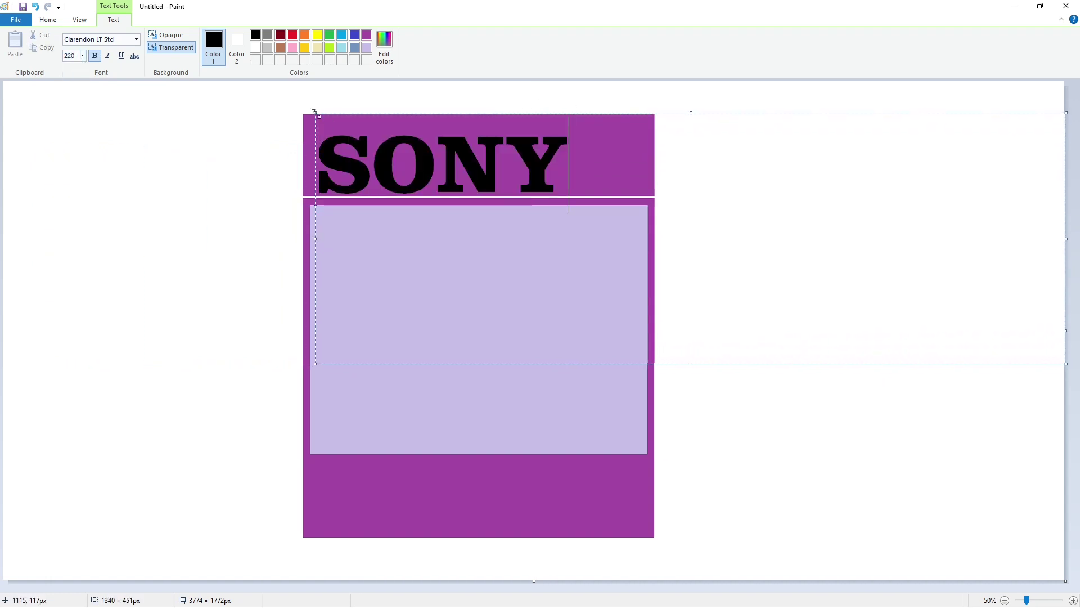
pyautogui.moveTo(315, 113); pyautogui.dragTo(310, 105)
# Enlarge the SONY text to font size 250 and raise the upper edge of its text box
pyautogui.moveTo(568, 155); pyautogui.dragTo(314, 151)
pyautogui.click(82, 57)
pyautogui.write('250')
pyautogui.press('Return')
pyautogui.click(605, 156)
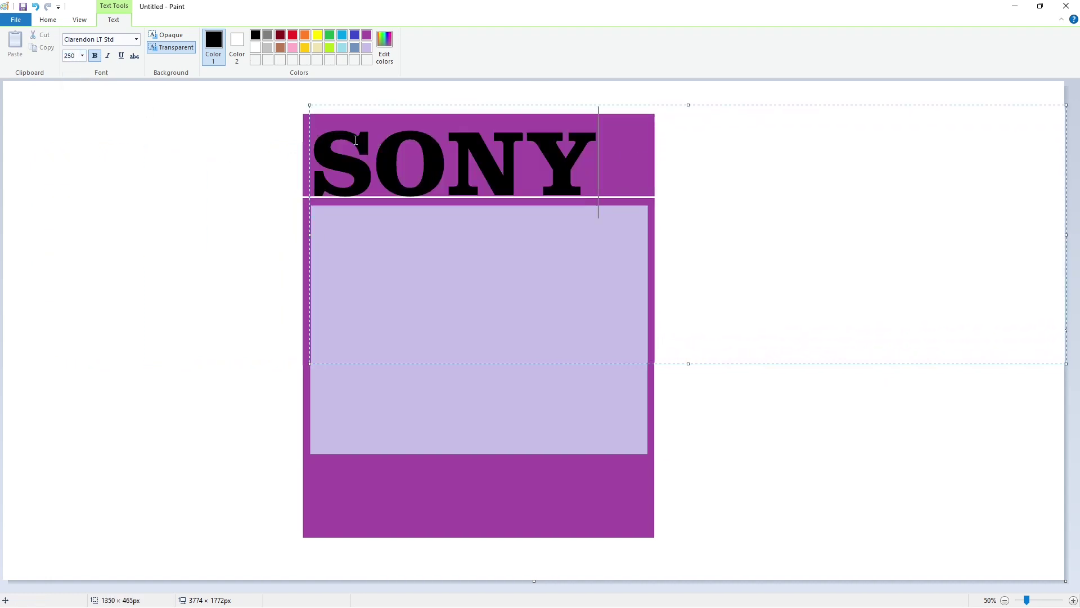
pyautogui.moveTo(309, 104); pyautogui.dragTo(309, 98)
# Enlarge the SONY text to font size 270 and adjust the text box's upper corner
pyautogui.moveTo(594, 152); pyautogui.dragTo(314, 149)
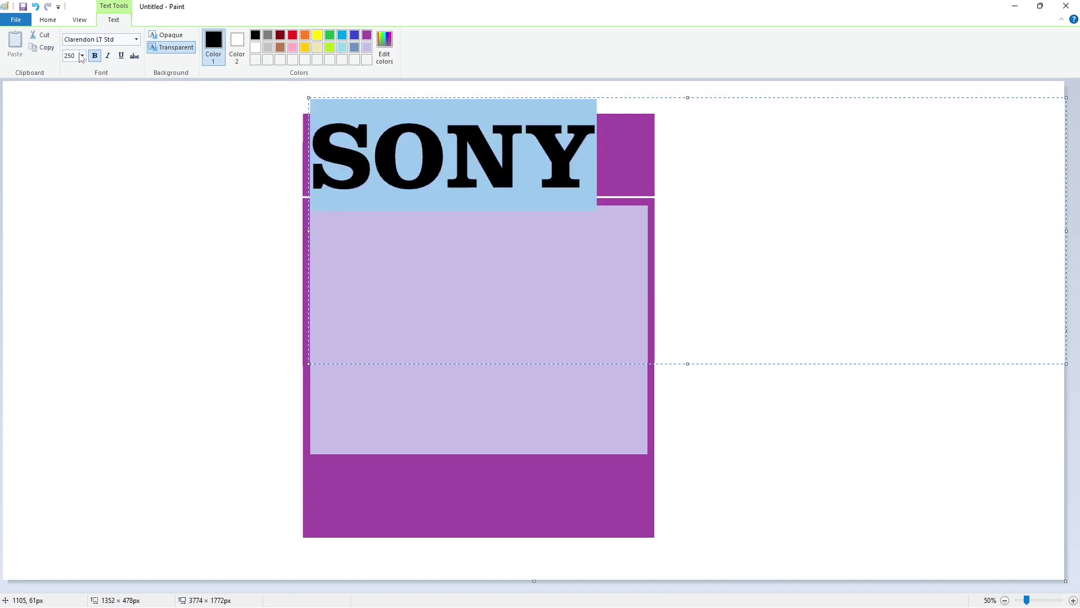
pyautogui.click(82, 57)
pyautogui.write('270')
pyautogui.press('Return')
pyautogui.moveTo(307, 99); pyautogui.dragTo(307, 95)
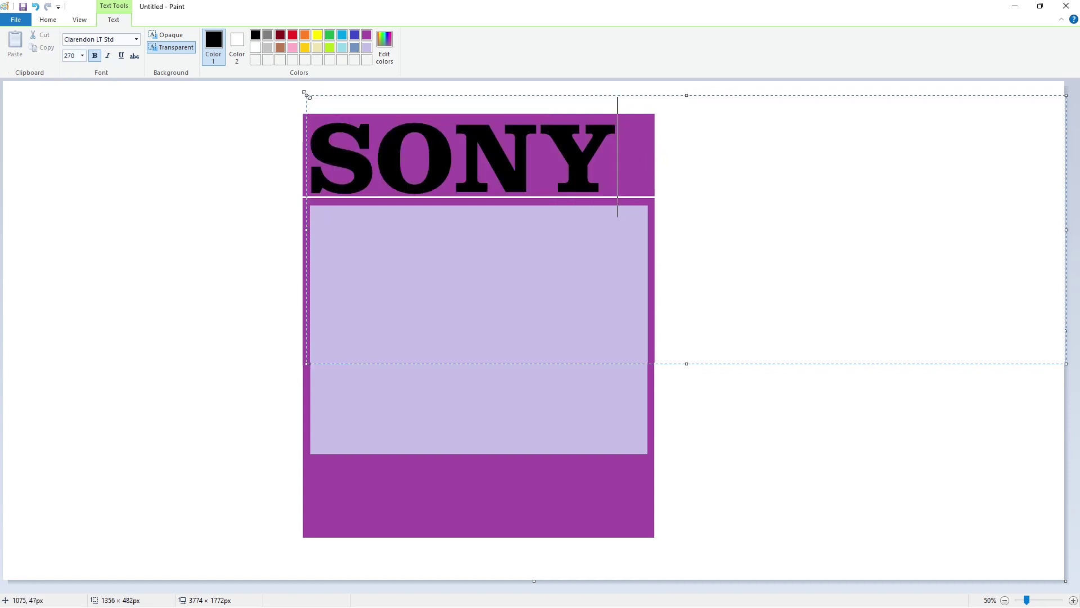
# Set the font size of the whole SONY text to 260
pyautogui.hotkey('ctrl', 'a')
pyautogui.click(82, 55)
pyautogui.write('260')
pyautogui.press('Return')
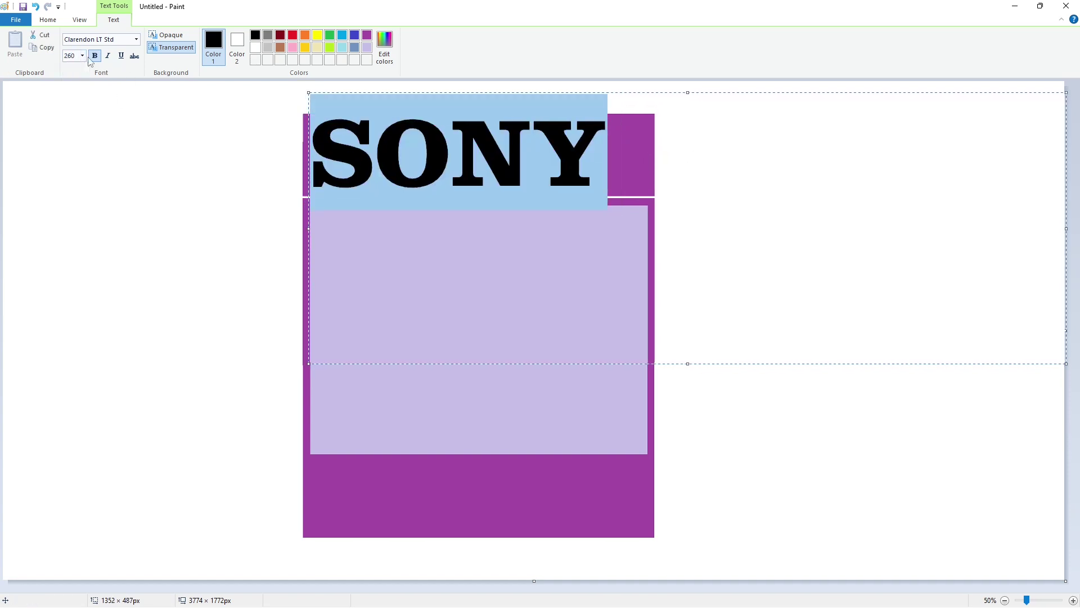
# Place the SONY text in the blank area beside the purple rectangle, recolor it light gray and copy it
pyautogui.moveTo(308, 93); pyautogui.dragTo(1078, 366)
pyautogui.hotkey('ctrl', 'a')
pyautogui.click(267, 47)
pyautogui.click(798, 427)
pyautogui.hotkey('ctrl', 'c')
# Try pasting the gray SONY copy onto the upper purple band, stretching it to about 1696 px wide, and undo it
pyautogui.hotkey('ctrl', 'v')
pyautogui.moveTo(181, 178); pyautogui.dragTo(439, 164)
pyautogui.moveTo(667, 178); pyautogui.dragTo(742, 179)
pyautogui.moveTo(522, 181); pyautogui.dragTo(507, 178)
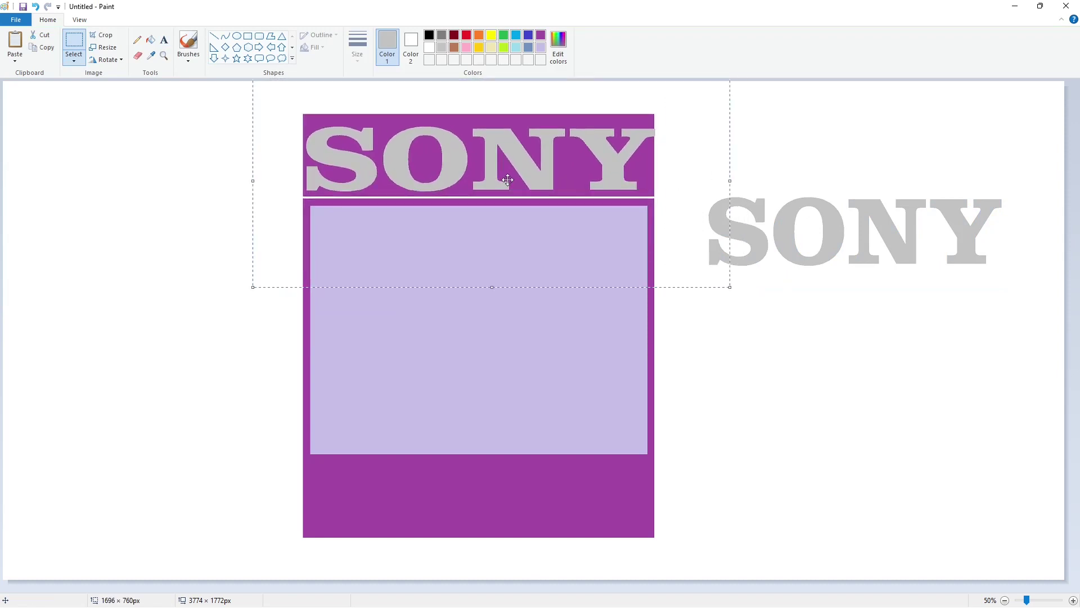
pyautogui.hotkey('ctrl', 'z')
# Paste the gray SONY copy onto the upper purple band, stretch its selection to about 1592 px wide and nudge it upward to center it
pyautogui.hotkey('ctrl', 'v')
pyautogui.moveTo(170, 174); pyautogui.dragTo(433, 160)
pyautogui.moveTo(665, 180); pyautogui.dragTo(713, 179)
pyautogui.moveTo(481, 185); pyautogui.dragTo(480, 179)
pyautogui.press('Up')
pyautogui.press('Up')
pyautogui.press('Up')
pyautogui.press('Up')
pyautogui.press('Up')
pyautogui.press('Up')
pyautogui.press('Up')
pyautogui.press('Up')
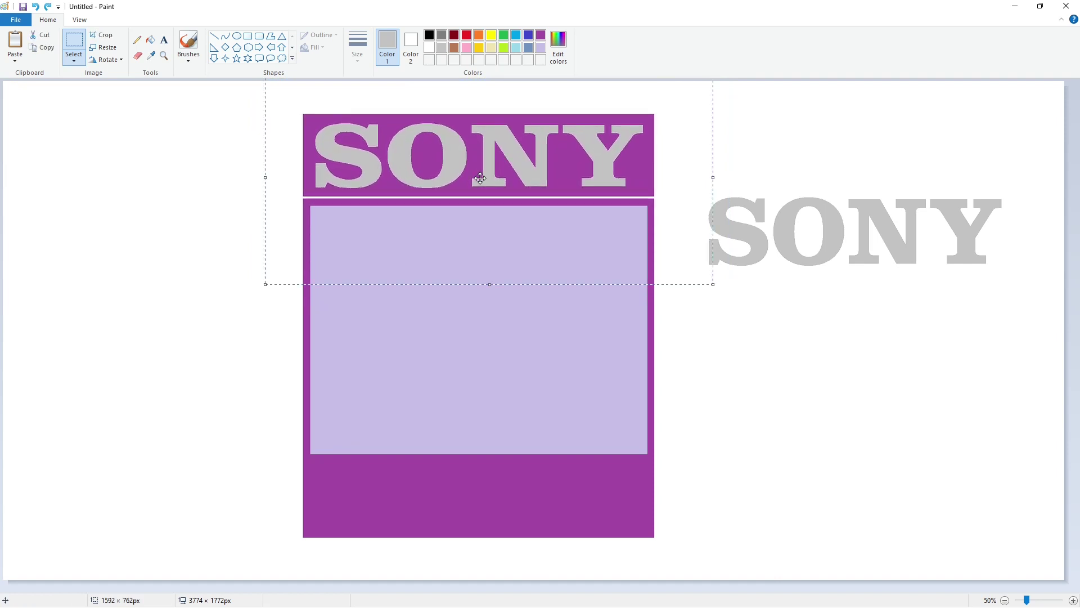
pyautogui.click(164, 279)
# Fill the upper band around the SONY letters and the inside of the O with black
pyautogui.click(151, 40)
pyautogui.click(429, 35)
pyautogui.click(426, 119)
pyautogui.click(426, 151)
# Fill the SONY letters on the black band with white and erase the gray copy beside the rectangle with white fills
pyautogui.click(430, 48)
pyautogui.click(368, 160)
pyautogui.click(447, 157)
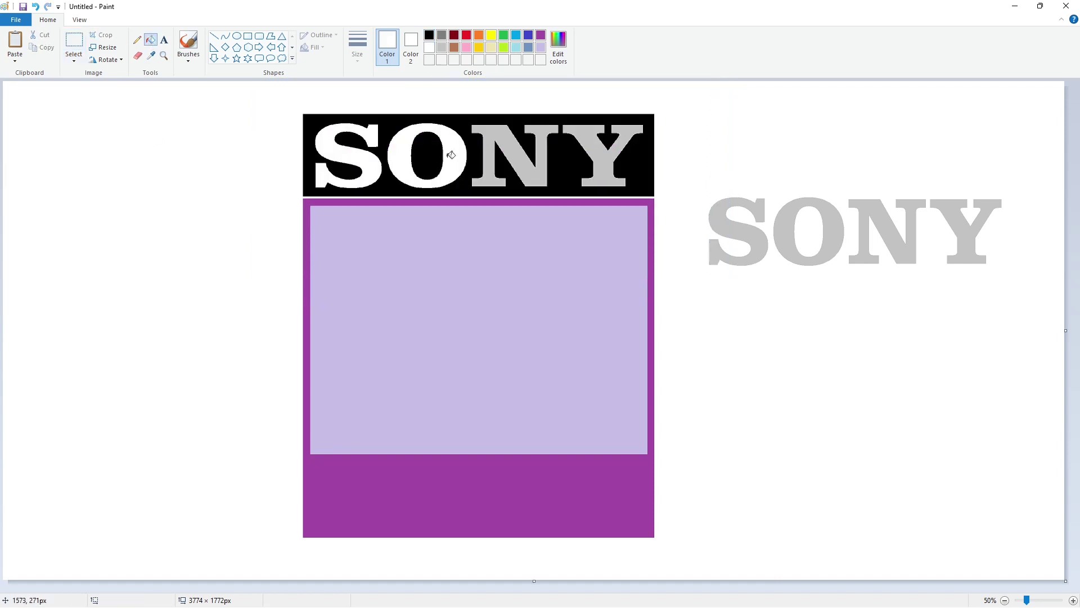
pyautogui.click(489, 163)
pyautogui.click(622, 184)
pyautogui.click(725, 208)
pyautogui.click(783, 214)
pyautogui.click(864, 216)
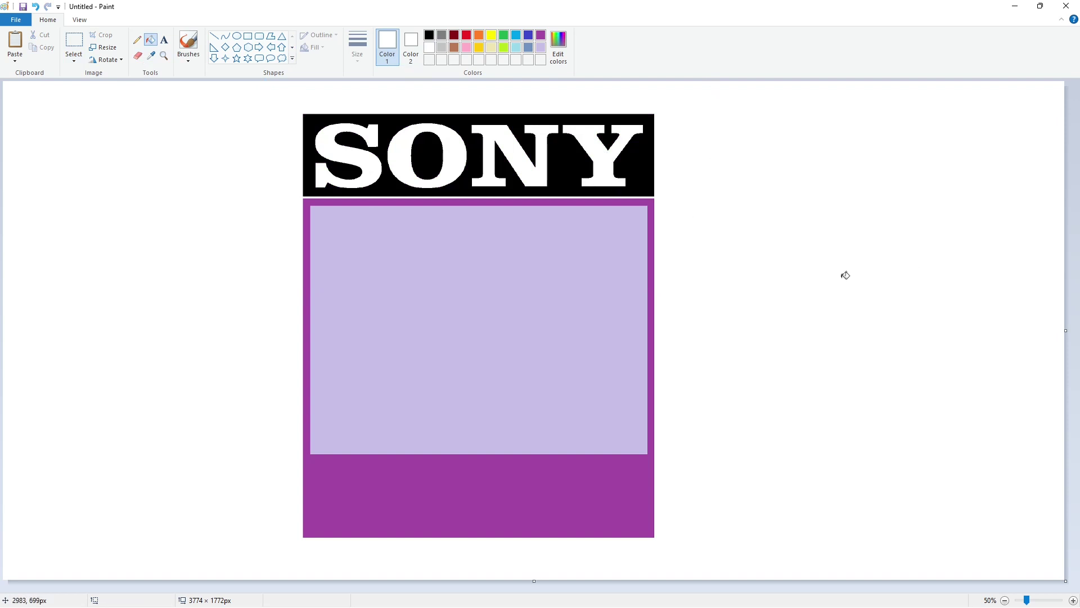
# Draw a black curve about 349 × 643 px from the lavender panel's upper edge to its lower middle, bowed toward the left
pyautogui.click(226, 37)
pyautogui.click(429, 35)
pyautogui.click(358, 48)
pyautogui.click(373, 97)
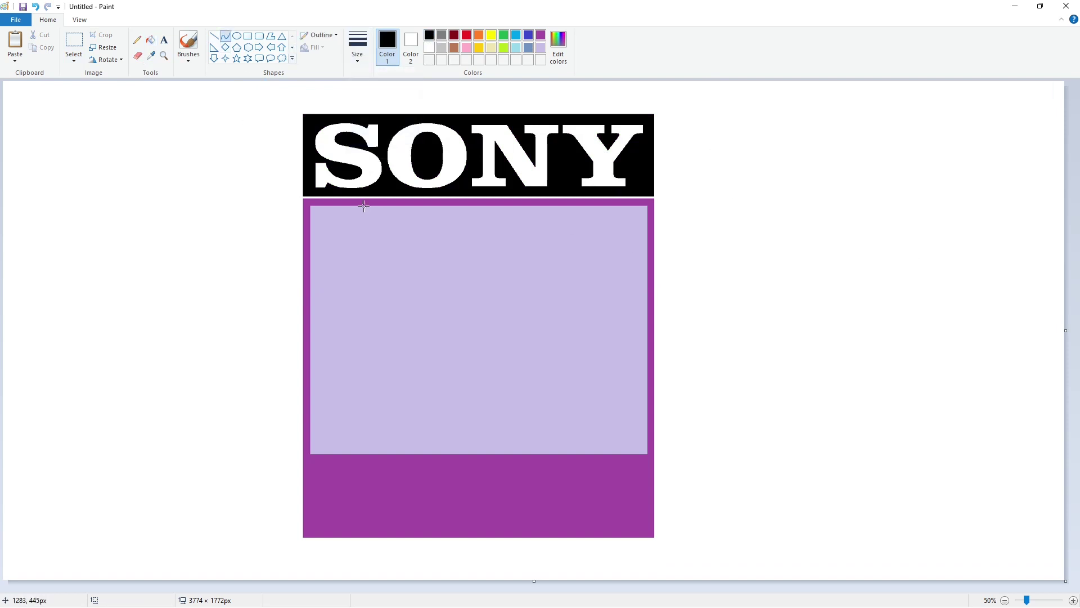
pyautogui.moveTo(365, 205); pyautogui.dragTo(463, 386)
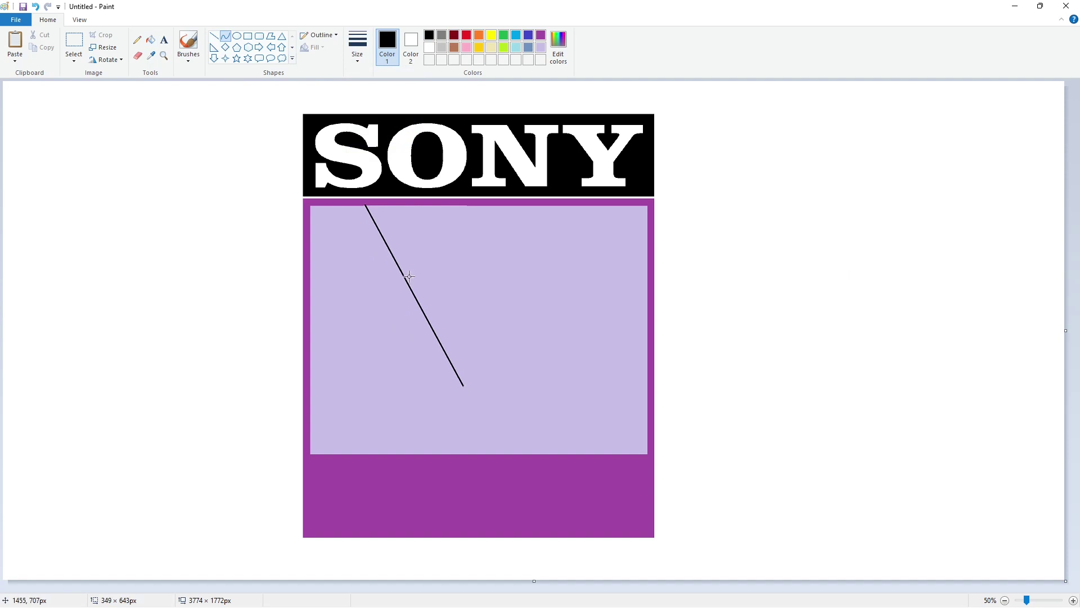
pyautogui.moveTo(409, 276); pyautogui.dragTo(330, 268)
pyautogui.moveTo(374, 358); pyautogui.dragTo(358, 365)
pyautogui.click(484, 397)
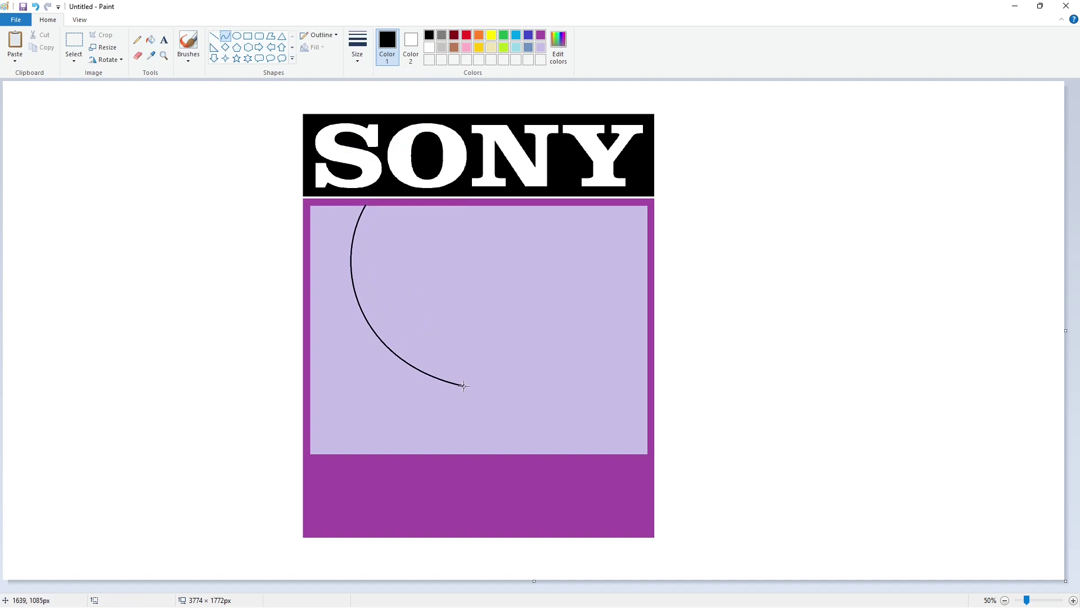
# Continue the black curve from its lower end toward the panel's lower edge, bending it into the bottom of an S
pyautogui.moveTo(464, 386)
pyautogui.mouseDown()
pyautogui.moveTo(581, 449)
pyautogui.moveTo(580, 433)
pyautogui.moveTo(583, 449)
pyautogui.mouseUp()
pyautogui.moveTo(510, 409); pyautogui.dragTo(512, 398)
pyautogui.moveTo(557, 427); pyautogui.dragTo(600, 418)
pyautogui.click(726, 421)
# Try raising the lavender panel's lower edge with a purple line and a purple fill below it, and undo both
pyautogui.click(540, 47)
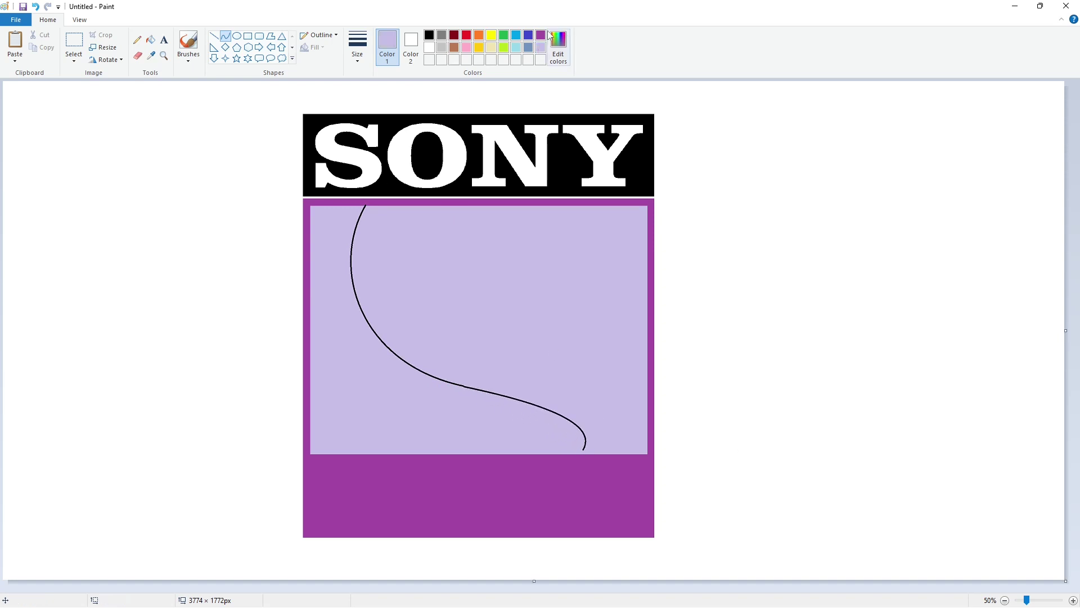
pyautogui.click(540, 35)
pyautogui.click(213, 36)
pyautogui.moveTo(307, 452); pyautogui.dragTo(646, 450)
pyautogui.click(610, 484)
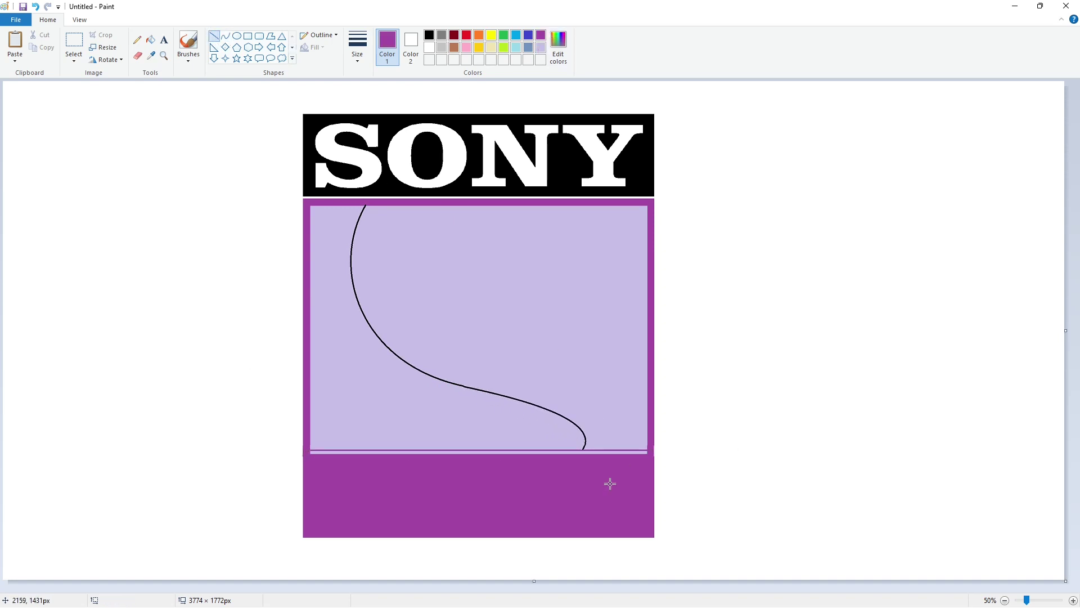
pyautogui.click(150, 40)
pyautogui.click(434, 453)
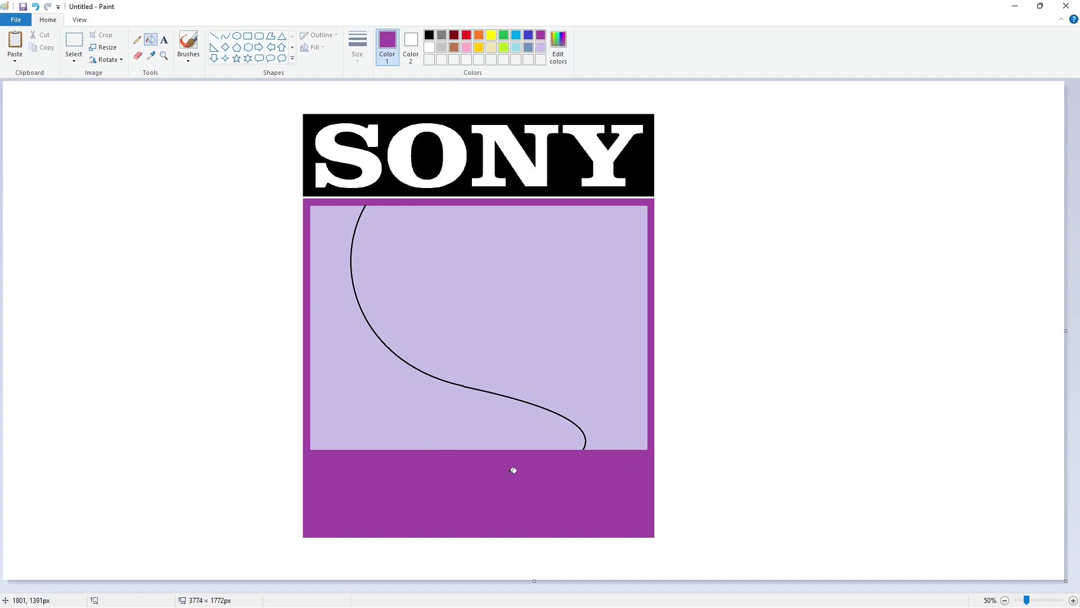
pyautogui.hotkey('ctrl', 'z')
pyautogui.hotkey('ctrl', 'z')
# Draw a purple line about 1207 px long just above the lavender panel's lower edge and fill the strip below it with purple
pyautogui.click(213, 35)
pyautogui.moveTo(363, 452); pyautogui.dragTo(648, 452)
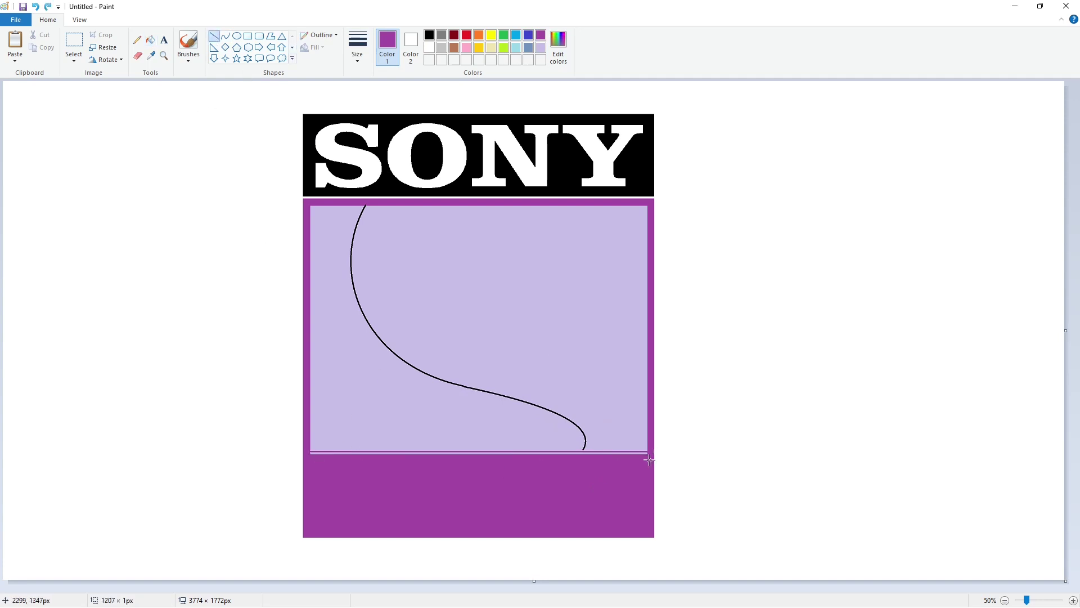
pyautogui.click(150, 40)
pyautogui.click(453, 453)
# Extend the S curve's lower end to the panel's lower edge with a short line and cover the overshoot with purple
pyautogui.click(1073, 600)
pyautogui.scroll(-10, 619, 478)
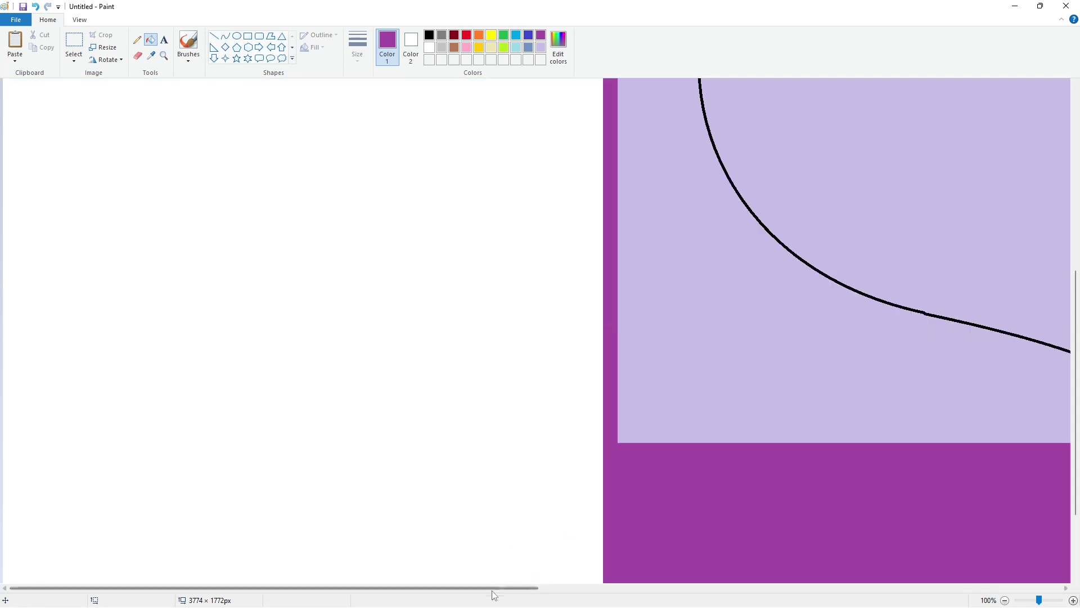
pyautogui.moveTo(494, 589); pyautogui.dragTo(713, 589)
pyautogui.click(215, 35)
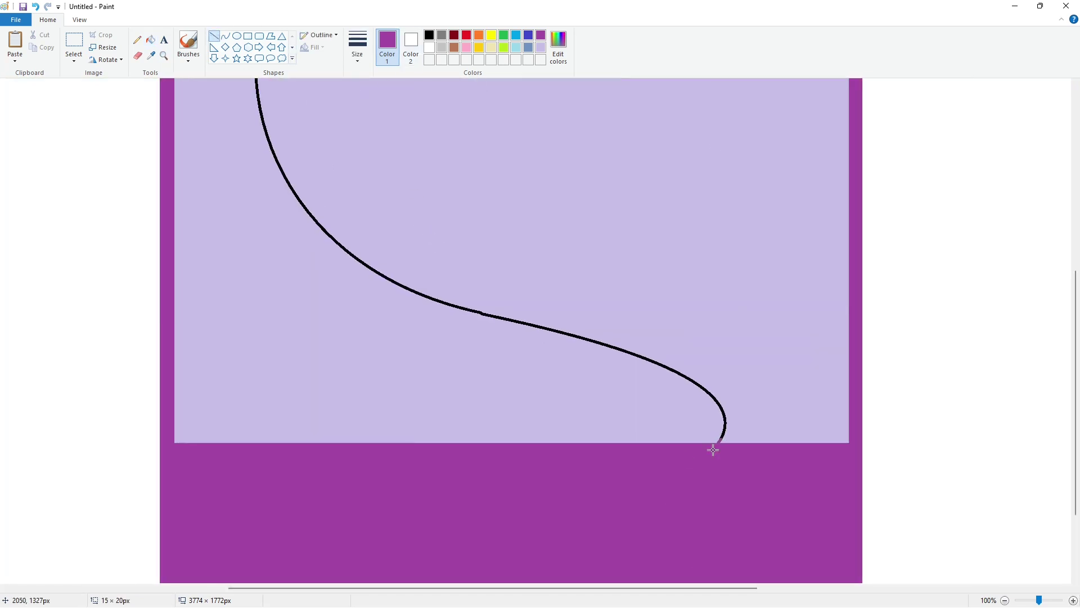
pyautogui.click(429, 35)
pyautogui.click(769, 444)
pyautogui.click(541, 35)
pyautogui.moveTo(709, 448); pyautogui.dragTo(732, 447)
pyautogui.click(151, 39)
pyautogui.click(540, 48)
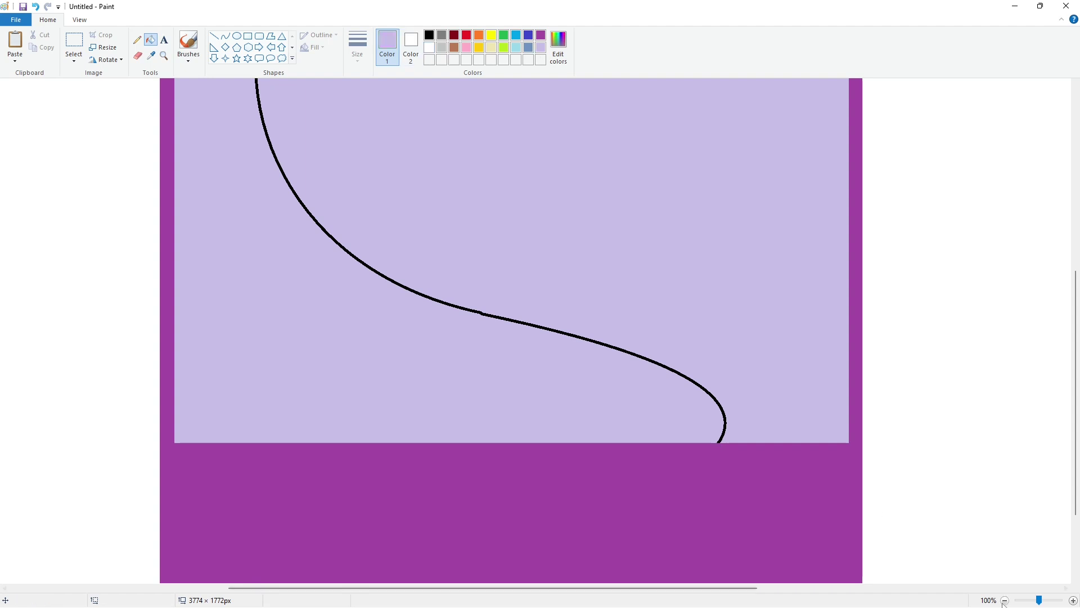
# Draw a black horizontal line from the upper part of the lavender panel to its right edge
pyautogui.click(1004, 600)
pyautogui.click(214, 36)
pyautogui.click(429, 38)
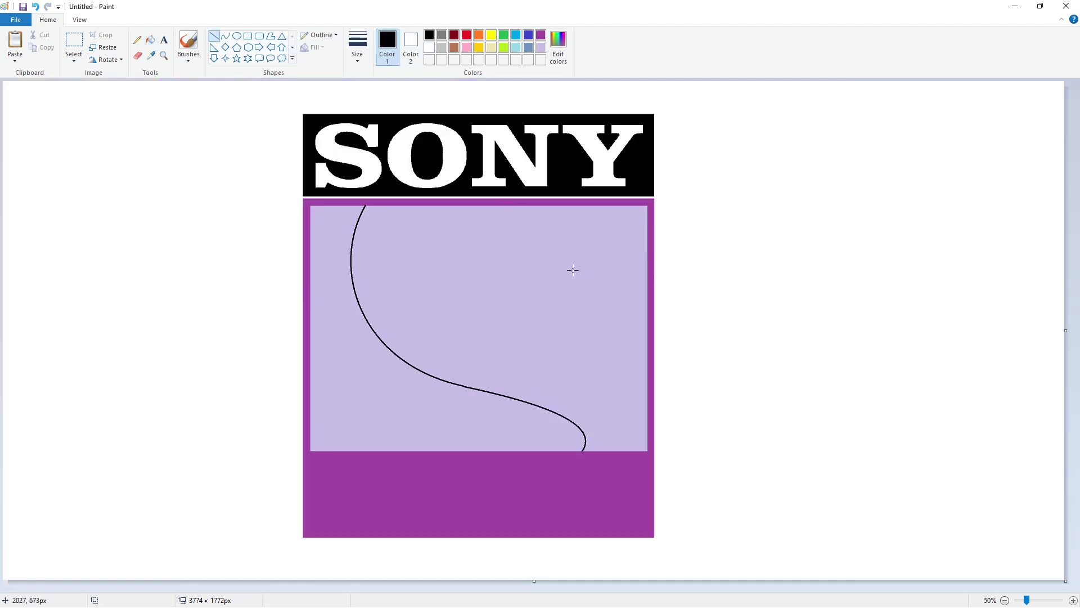
pyautogui.moveTo(575, 271); pyautogui.dragTo(650, 270)
# Draw black curves from the horizontal line's left end, arching over and looping back to form the S's inner opening
pyautogui.click(225, 36)
pyautogui.moveTo(575, 270); pyautogui.dragTo(506, 232)
pyautogui.moveTo(557, 249)
pyautogui.mouseDown()
pyautogui.moveTo(575, 243)
pyautogui.moveTo(545, 228)
pyautogui.moveTo(562, 235)
pyautogui.moveTo(523, 289)
pyautogui.mouseUp()
pyautogui.click(717, 267)
pyautogui.moveTo(510, 252); pyautogui.dragTo(475, 236)
# Draw the lower curve of the S's inner opening to the panel's right edge and fill the S shape with black
pyautogui.moveTo(476, 265)
pyautogui.mouseDown()
pyautogui.moveTo(471, 273)
pyautogui.moveTo(649, 328)
pyautogui.mouseUp()
pyautogui.click(525, 305)
pyautogui.moveTo(597, 311); pyautogui.dragTo(562, 301)
pyautogui.moveTo(618, 317); pyautogui.dragTo(615, 309)
pyautogui.click(692, 316)
pyautogui.click(150, 40)
pyautogui.click(391, 248)
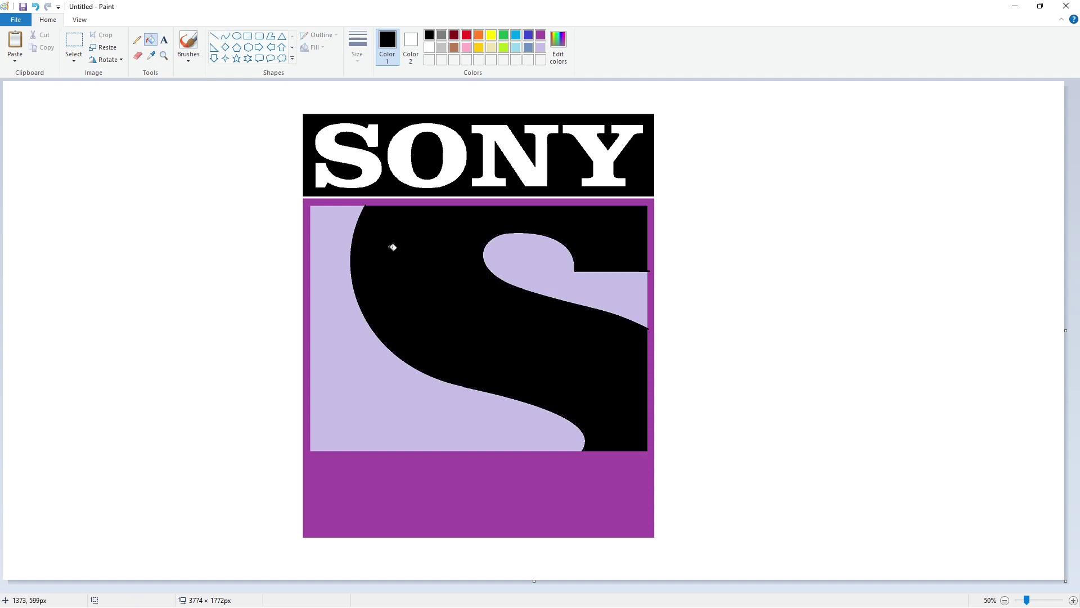
# Draw a black-outlined rectangle below the S, overlapping the lavender panel's lower edge
pyautogui.click(248, 35)
pyautogui.moveTo(352, 417); pyautogui.dragTo(479, 457)
pyautogui.click(536, 451)
# Trim the rectangle at the panel's lower edge with a purple line about 544 px long and fill the leftover outline purple
pyautogui.click(1074, 600)
pyautogui.scroll(-10, 494, 558)
pyautogui.moveTo(495, 588); pyautogui.dragTo(595, 588)
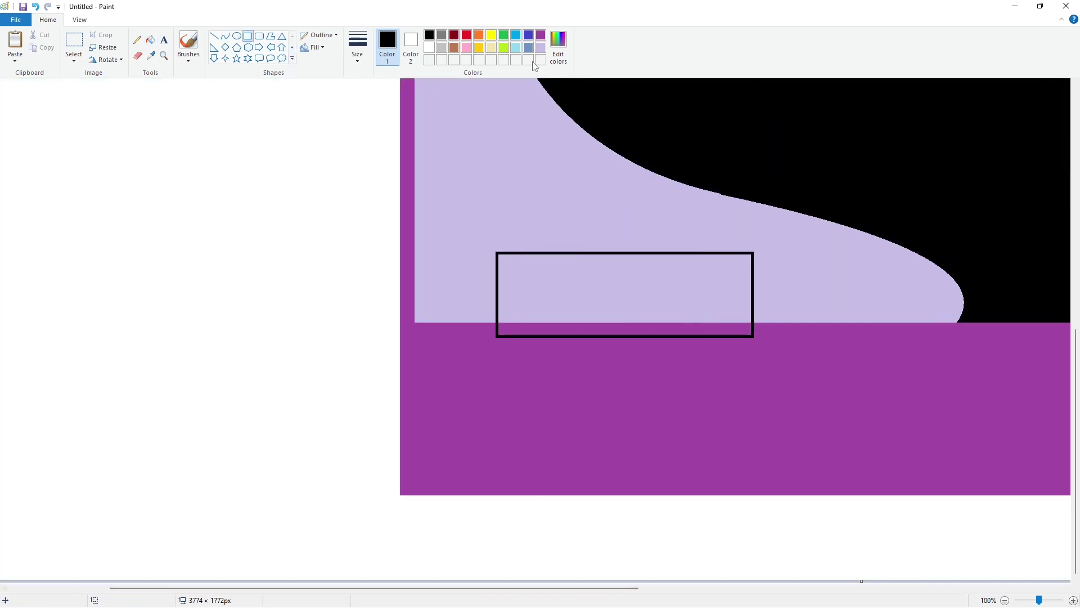
pyautogui.click(541, 35)
pyautogui.click(213, 36)
pyautogui.moveTo(487, 323); pyautogui.dragTo(792, 323)
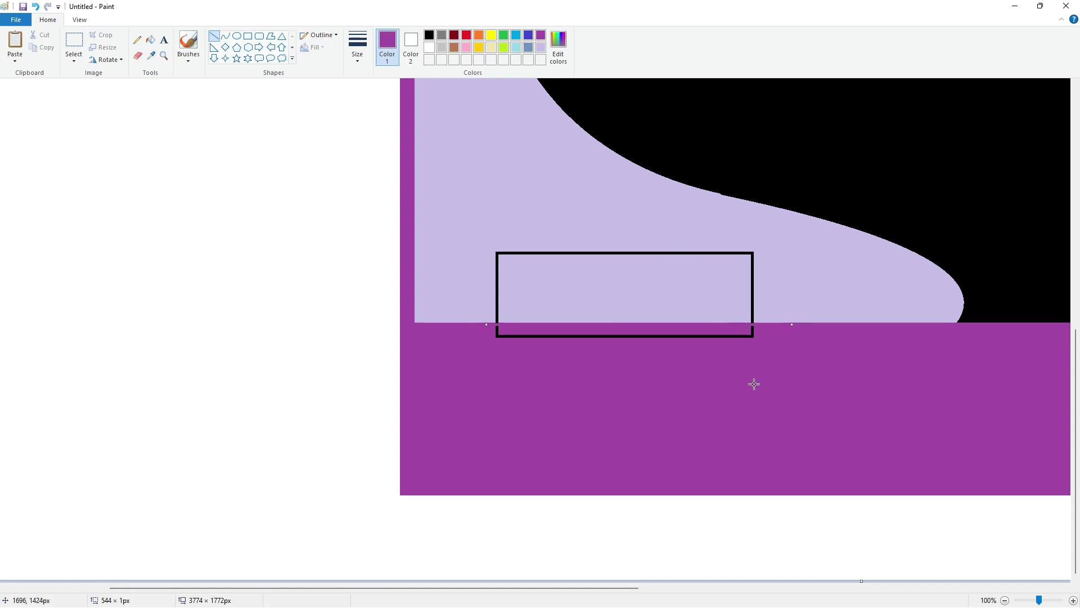
pyautogui.click(754, 383)
pyautogui.click(151, 40)
pyautogui.click(571, 336)
# Cover the black overshoots on the panel's right border with a purple vertical line and a purple fill
pyautogui.moveTo(430, 588); pyautogui.dragTo(735, 588)
pyautogui.scroll(3, 665, 524)
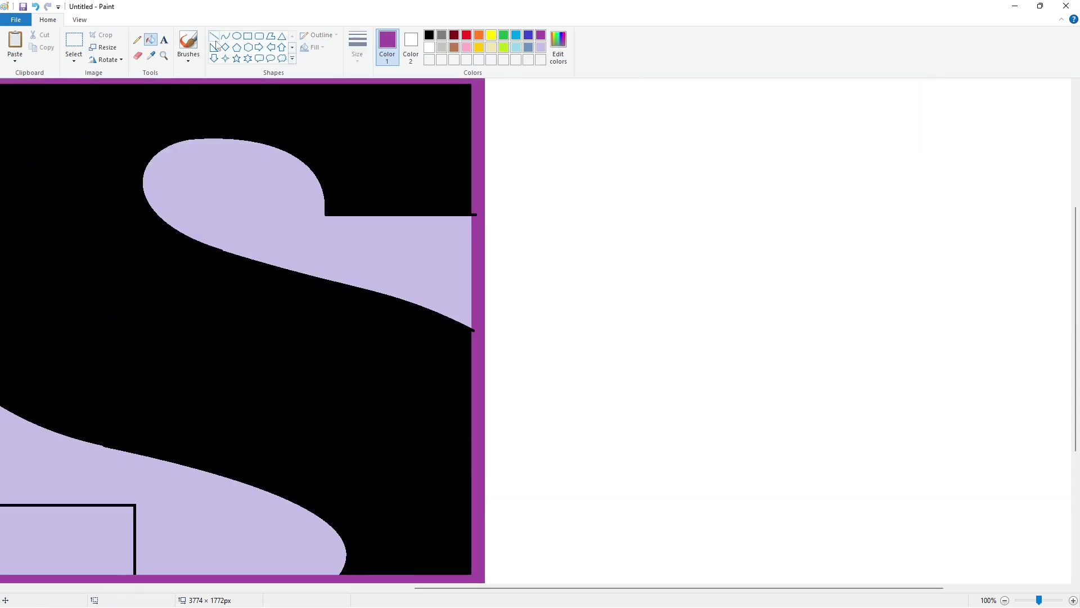
pyautogui.click(215, 38)
pyautogui.moveTo(472, 201); pyautogui.dragTo(472, 344)
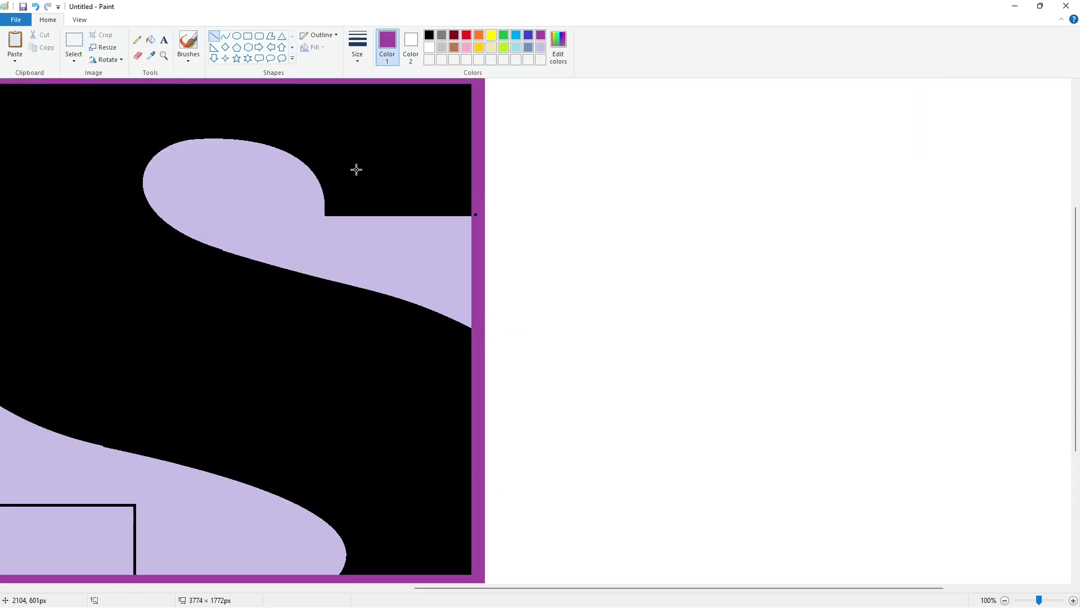
pyautogui.click(150, 40)
pyautogui.click(476, 215)
# Fill the small rectangle below the S with black
pyautogui.moveTo(626, 588); pyautogui.dragTo(466, 591)
pyautogui.scroll(-3, 462, 450)
pyautogui.click(429, 35)
pyautogui.click(404, 383)
# Recolor the purple frame with a custom light grey-blue fill of red 160, green 182, blue 211
pyautogui.click(1005, 600)
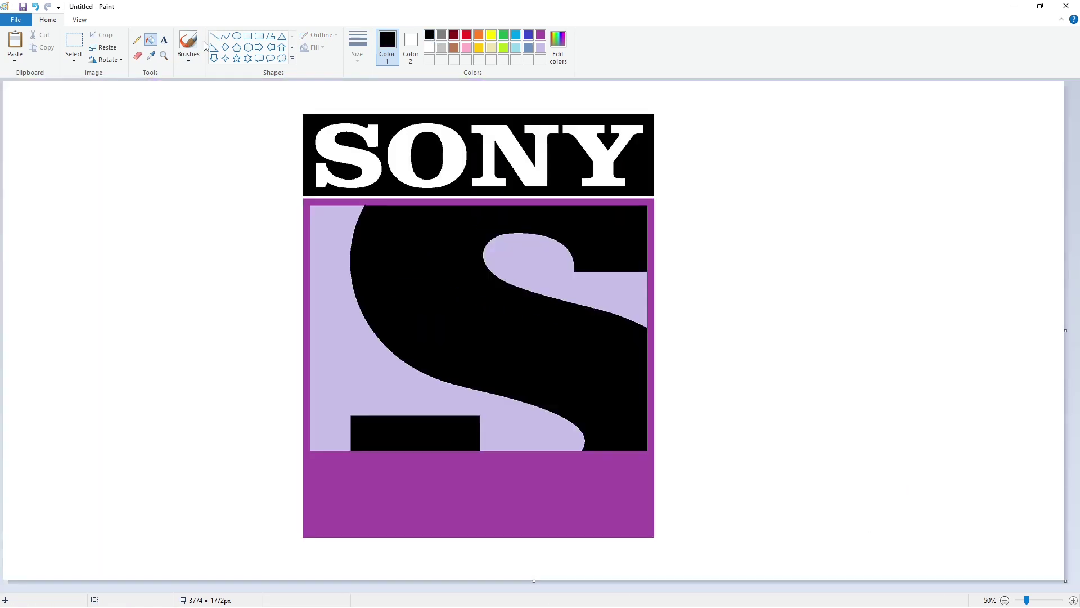
pyautogui.click(527, 48)
pyautogui.click(455, 493)
pyautogui.click(559, 47)
pyautogui.moveTo(659, 272); pyautogui.dragTo(659, 260)
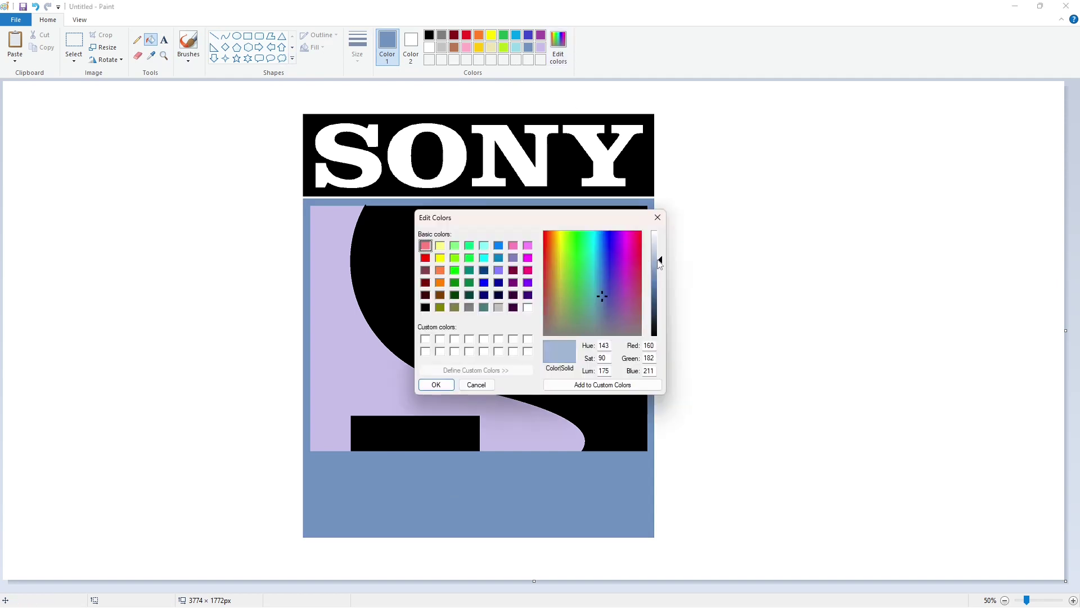
pyautogui.click(436, 385)
pyautogui.click(451, 474)
# Outline the small S below the panel in black, with curved top, middle and outer bottom strokes and a straight slanted upper tip
pyautogui.click(225, 36)
pyautogui.click(429, 35)
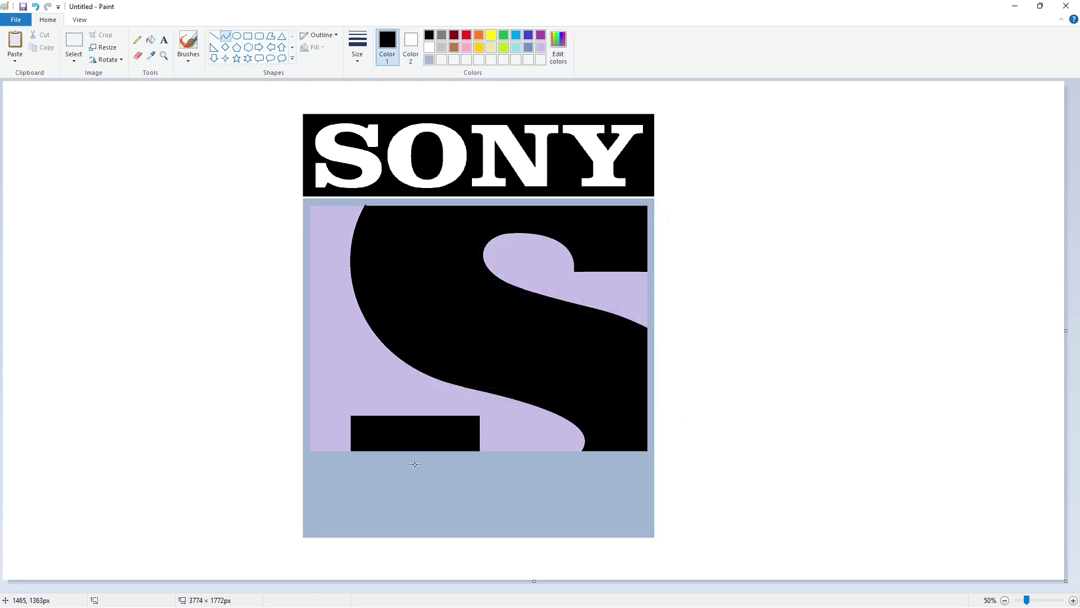
pyautogui.moveTo(416, 466)
pyautogui.mouseDown()
pyautogui.moveTo(339, 485)
pyautogui.moveTo(368, 455)
pyautogui.moveTo(339, 461)
pyautogui.moveTo(363, 499)
pyautogui.moveTo(348, 499)
pyautogui.mouseUp()
pyautogui.click(214, 36)
pyautogui.moveTo(405, 482)
pyautogui.mouseDown()
pyautogui.moveTo(374, 476)
pyautogui.moveTo(413, 496)
pyautogui.mouseUp()
pyautogui.click(226, 36)
pyautogui.click(403, 479)
pyautogui.moveTo(376, 484); pyautogui.dragTo(331, 519)
pyautogui.click(404, 487)
pyautogui.click(427, 507)
pyautogui.click(405, 539)
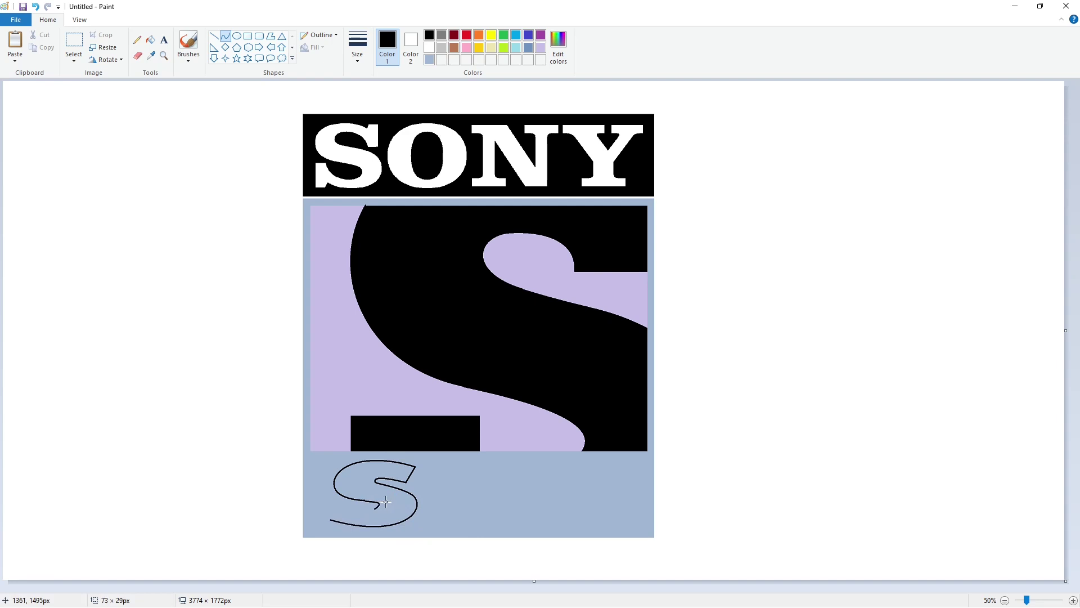
# Close the small S outline with an inner lower curve and a slanted lower tip, and fill the letter with black
pyautogui.moveTo(378, 509); pyautogui.dragTo(345, 501)
pyautogui.click(354, 511)
pyautogui.click(1072, 601)
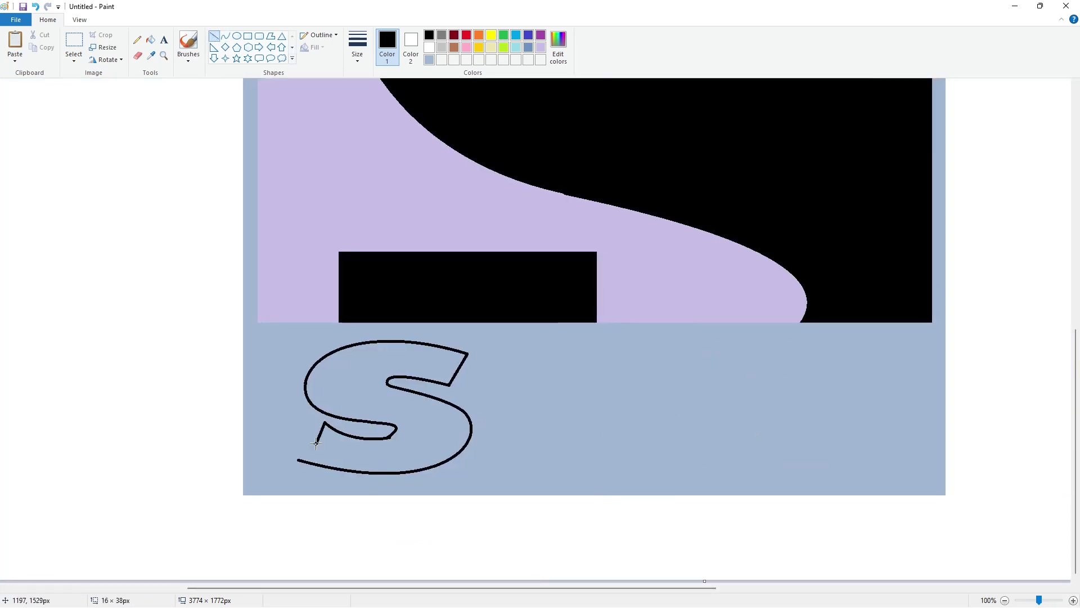
pyautogui.moveTo(324, 422); pyautogui.dragTo(297, 460)
pyautogui.click(151, 40)
pyautogui.click(425, 356)
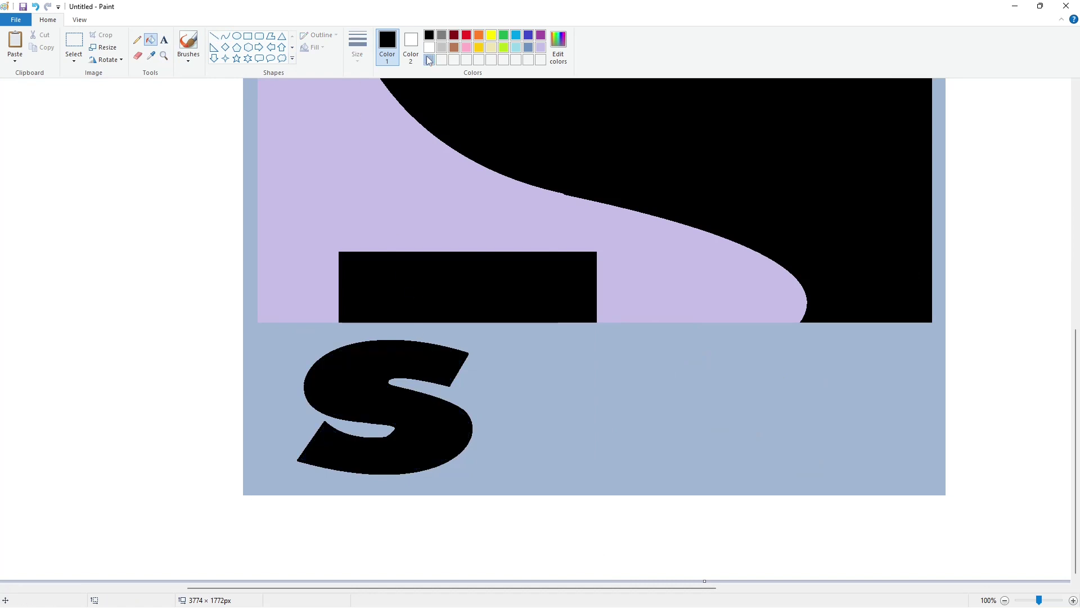
# Trim the small S's upper tip with a slanted grey-blue line and round its lower inner notch with a short black line
pyautogui.click(430, 60)
pyautogui.click(215, 36)
pyautogui.moveTo(450, 387); pyautogui.dragTo(470, 353)
pyautogui.click(514, 396)
pyautogui.click(430, 34)
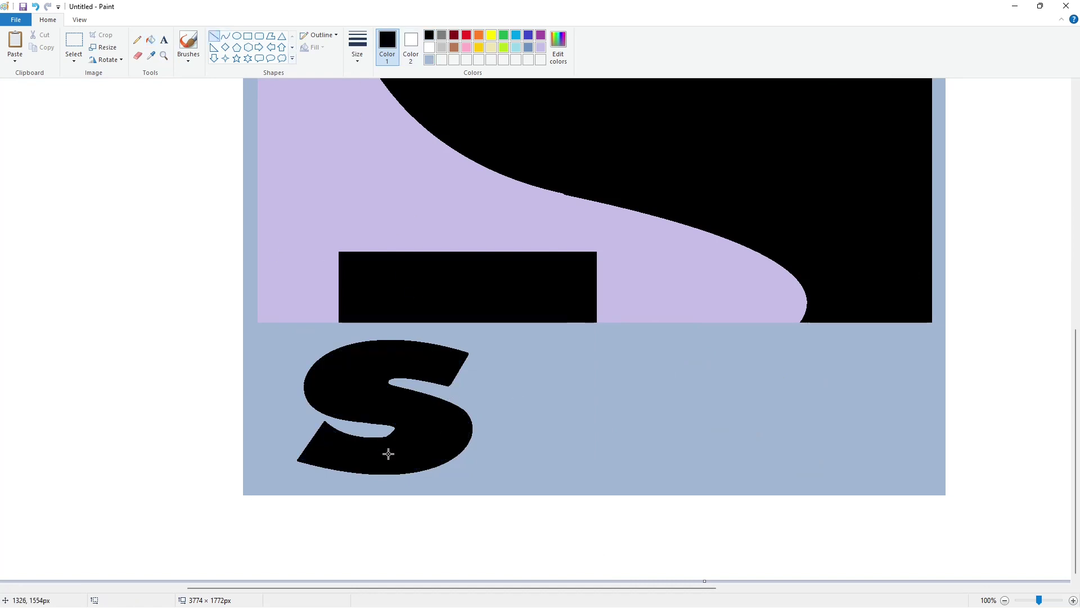
pyautogui.moveTo(381, 438)
pyautogui.mouseDown()
pyautogui.moveTo(400, 431)
pyautogui.moveTo(393, 415)
pyautogui.mouseUp()
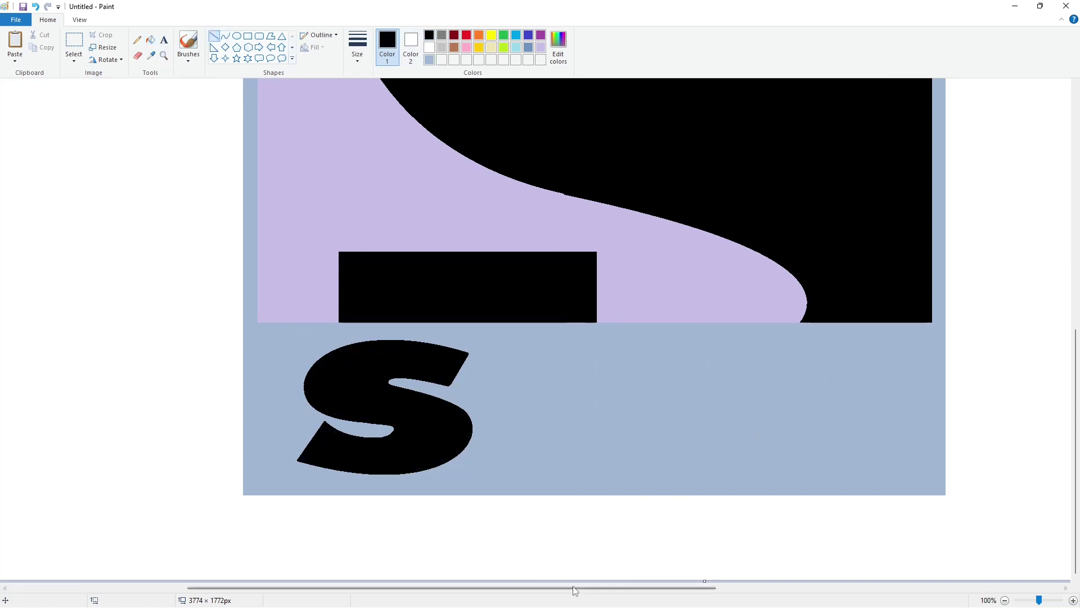
# Smooth the small bump on the large S's lower-left curve with a short lavender line
pyautogui.hscroll(5, 574, 591)
pyautogui.scroll(3, 584, 513)
pyautogui.click(541, 47)
pyautogui.moveTo(355, 320); pyautogui.dragTo(372, 326)
pyautogui.click(477, 283)
pyautogui.scroll(3, 477, 283)
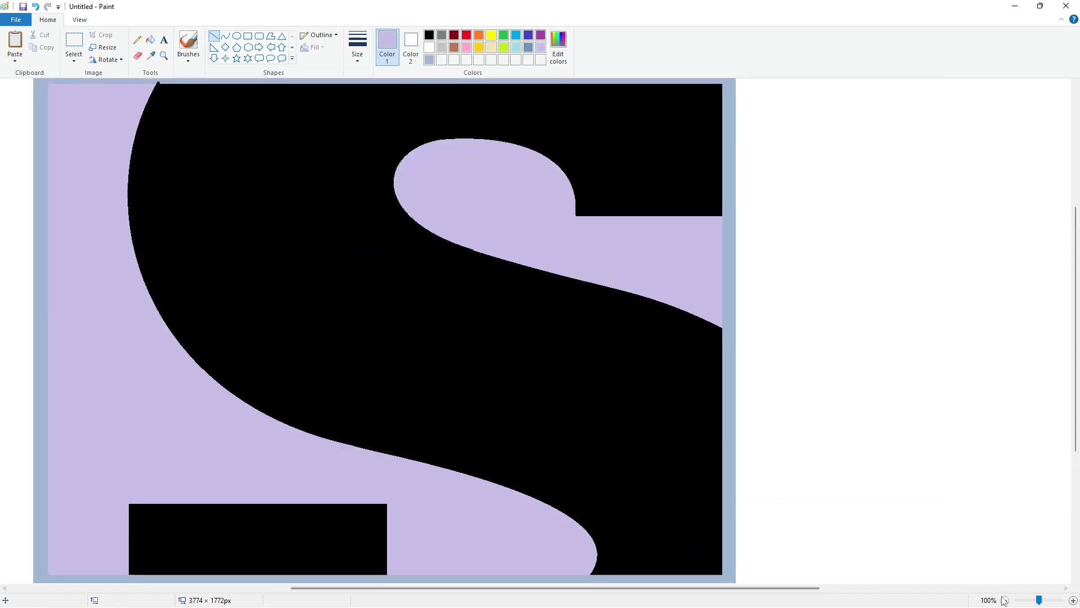
# Draw a tall black rectangle beside the small S as the letter I and fill it with black
pyautogui.click(1005, 600)
pyautogui.click(249, 36)
pyautogui.click(430, 34)
pyautogui.moveTo(449, 462); pyautogui.dragTo(490, 525)
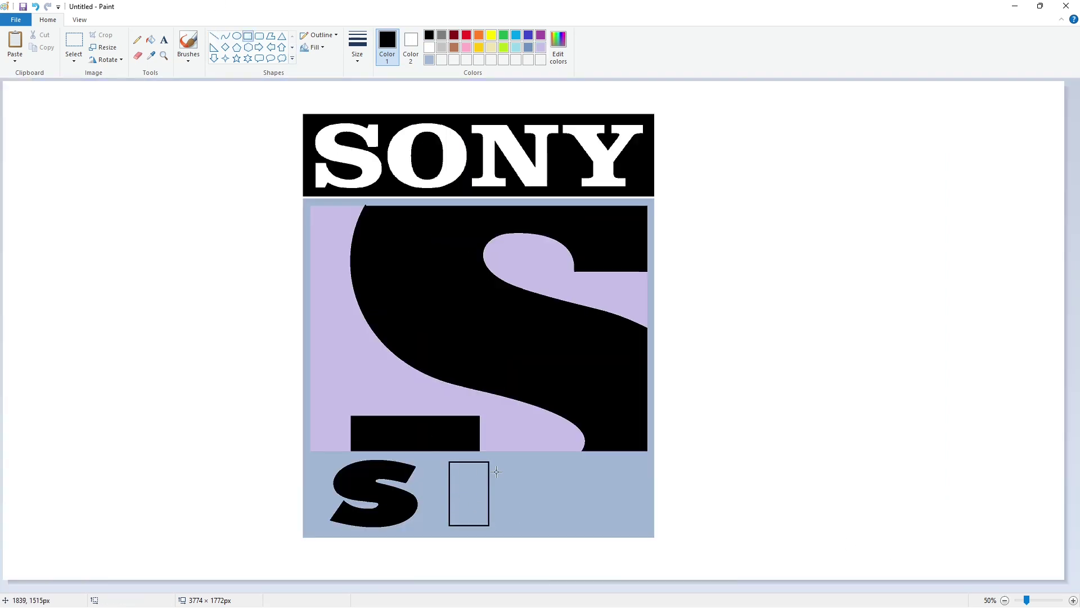
pyautogui.click(150, 38)
pyautogui.click(461, 484)
# Draw the upper-left part of an X outline beside the I with three connected black lines
pyautogui.click(213, 35)
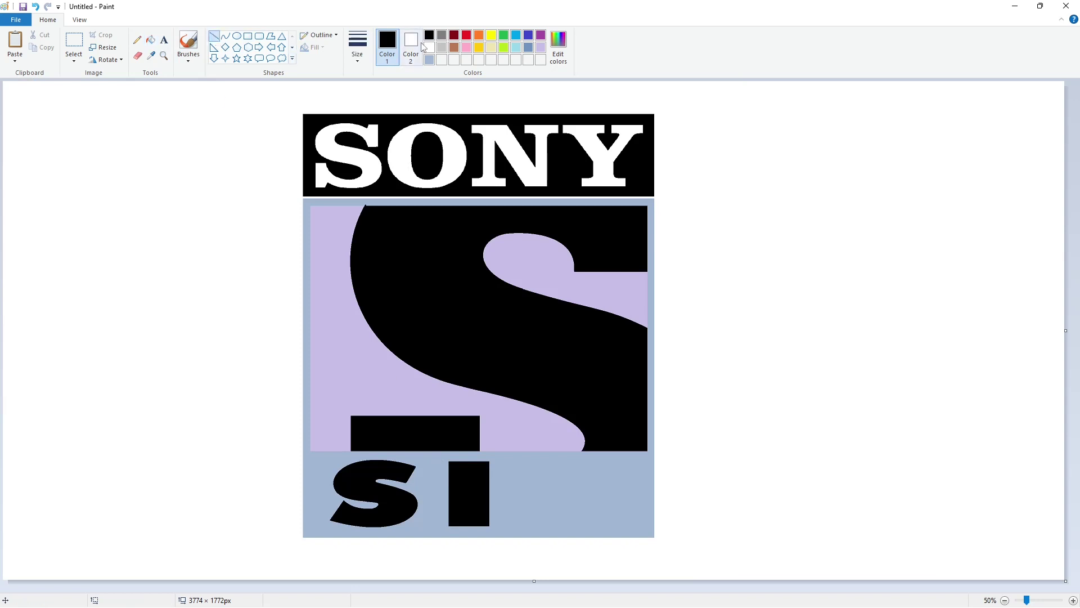
pyautogui.moveTo(513, 461); pyautogui.dragTo(590, 518)
pyautogui.hotkey('ctrl', 'z')
pyautogui.moveTo(543, 491); pyautogui.dragTo(549, 494)
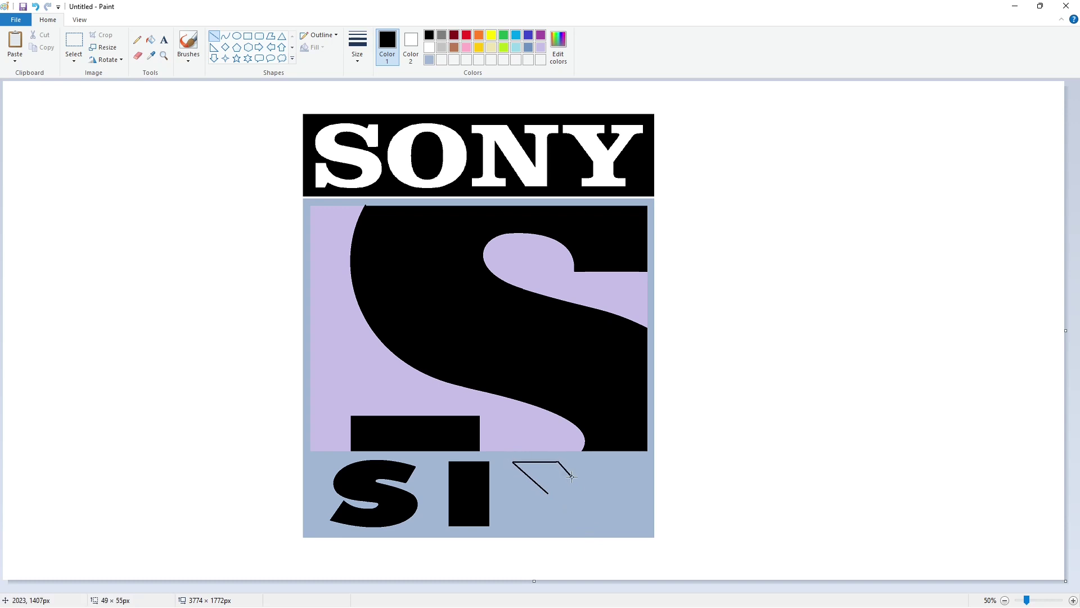
# Copy the partial X outline to the empty canvas beside the logo and fill its grey-blue background with white
pyautogui.click(73, 42)
pyautogui.moveTo(506, 457); pyautogui.dragTo(600, 501)
pyautogui.hotkey('ctrl', 'c')
pyautogui.hotkey('ctrl', 'v')
pyautogui.moveTo(50, 104); pyautogui.dragTo(107, 188)
pyautogui.click(151, 39)
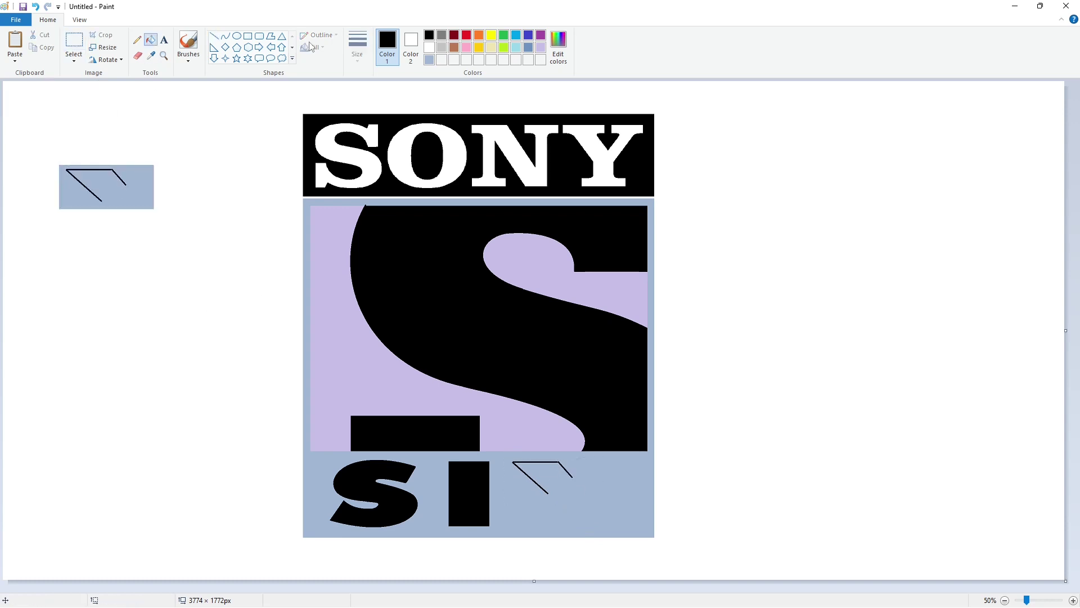
pyautogui.click(429, 48)
pyautogui.click(144, 179)
# Copy the white-background outline piece, flip the copy horizontally and place it over the partial X
pyautogui.click(74, 43)
pyautogui.moveTo(27, 135); pyautogui.dragTo(170, 262)
pyautogui.hotkey('ctrl', 'c')
pyautogui.hotkey('ctrl', 'v')
pyautogui.click(106, 60)
pyautogui.click(122, 122)
pyautogui.moveTo(74, 129); pyautogui.dragTo(568, 477)
# Nudge the mirrored piece up and to the right until its inner diagonal meets the X's upper-left part
pyautogui.press('Up')
pyautogui.press('Up')
pyautogui.press('Up')
pyautogui.press('Up')
pyautogui.press('Up')
pyautogui.press('Up')
pyautogui.press('Left')
pyautogui.press('Left')
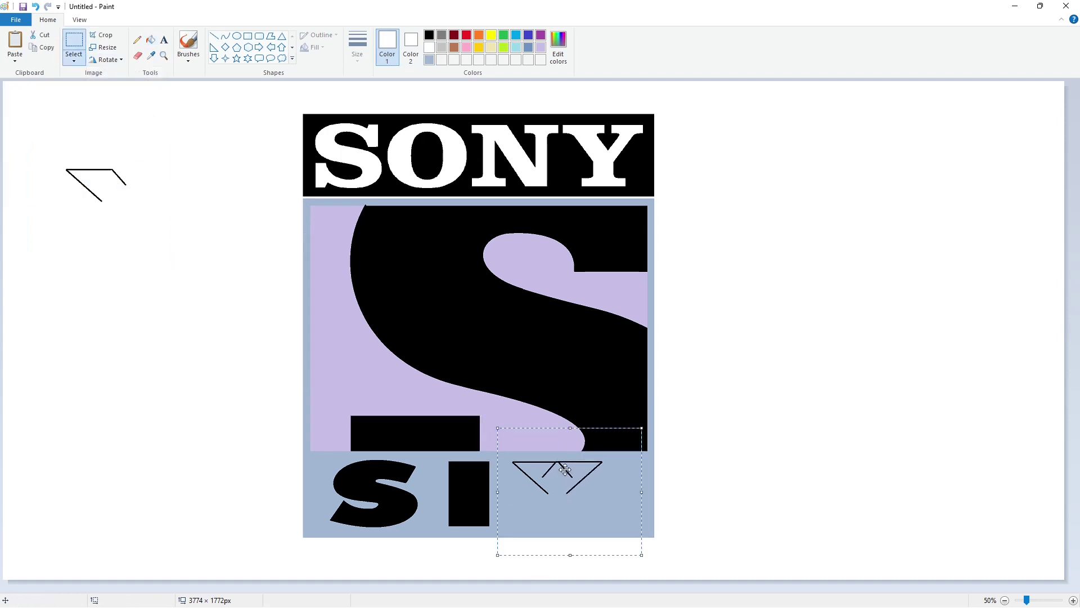
pyautogui.press('Up')
pyautogui.press('Down')
pyautogui.press('Right')
pyautogui.press('Right')
pyautogui.press('Right')
pyautogui.press('Right')
pyautogui.press('Right')
pyautogui.press('Right')
pyautogui.press('Right')
pyautogui.press('Right')
pyautogui.press('Right')
pyautogui.press('Right')
pyautogui.press('Right')
pyautogui.press('Right')
pyautogui.press('Right')
pyautogui.press('Right')
pyautogui.press('Right')
pyautogui.press('Right')
pyautogui.press('Right')
pyautogui.press('Right')
pyautogui.press('Right')
pyautogui.press('Right')
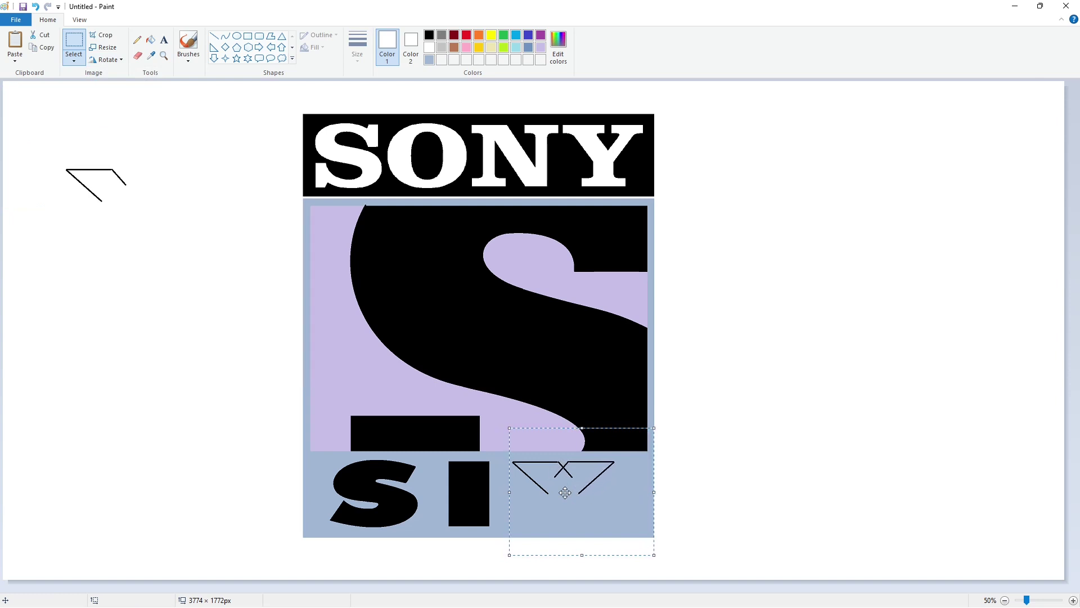
pyautogui.press('Right')
pyautogui.press('Right')
pyautogui.press('Right')
pyautogui.press('Right')
pyautogui.press('Right')
pyautogui.press('Right')
pyautogui.press('Right')
pyautogui.press('Right')
pyautogui.press('Right')
pyautogui.press('Right')
pyautogui.press('Right')
pyautogui.press('Right')
pyautogui.press('Right')
pyautogui.press('Right')
pyautogui.press('Right')
pyautogui.press('Right')
pyautogui.press('Right')
pyautogui.press('Right')
pyautogui.press('Right')
pyautogui.press('Right')
pyautogui.click(171, 171)
# Paste a copy of the X's upper half, flip it vertically and place it below the original half
pyautogui.click(74, 43)
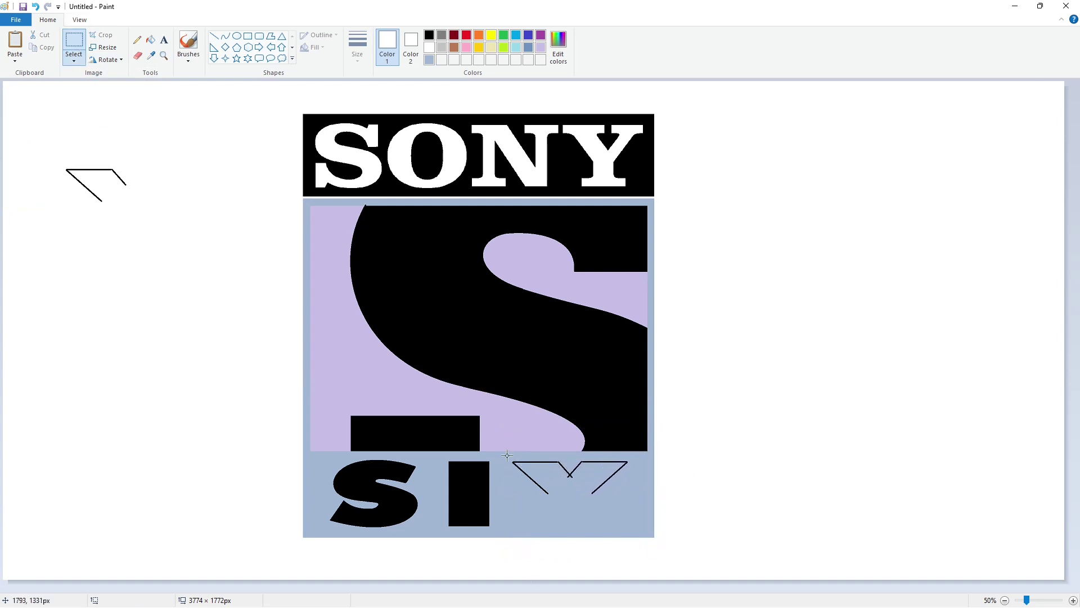
pyautogui.hotkey('ctrl', 'v')
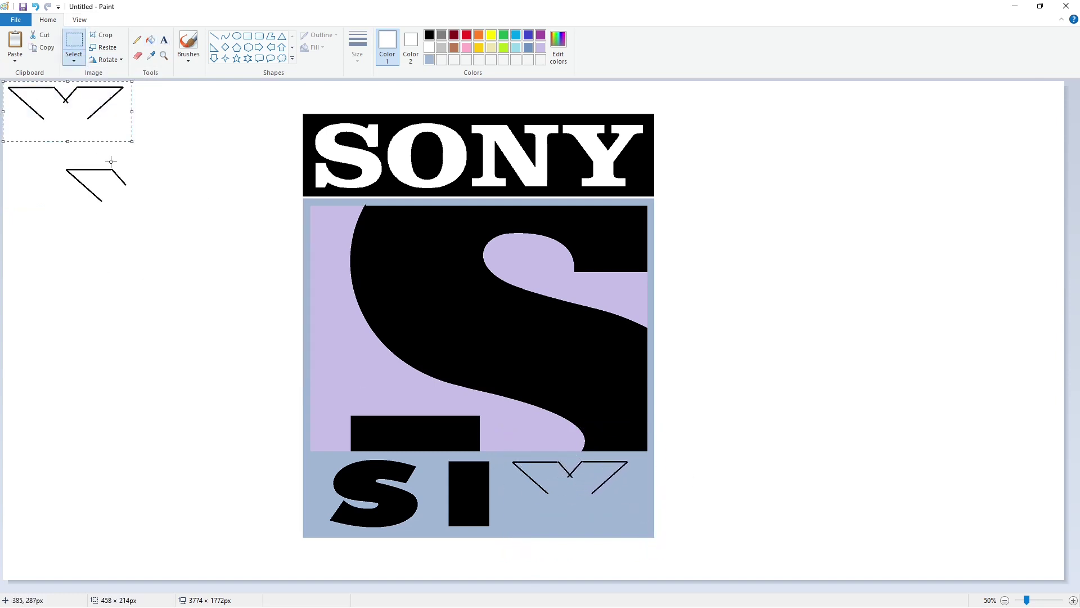
pyautogui.click(106, 59)
pyautogui.click(121, 110)
pyautogui.moveTo(73, 105); pyautogui.dragTo(575, 496)
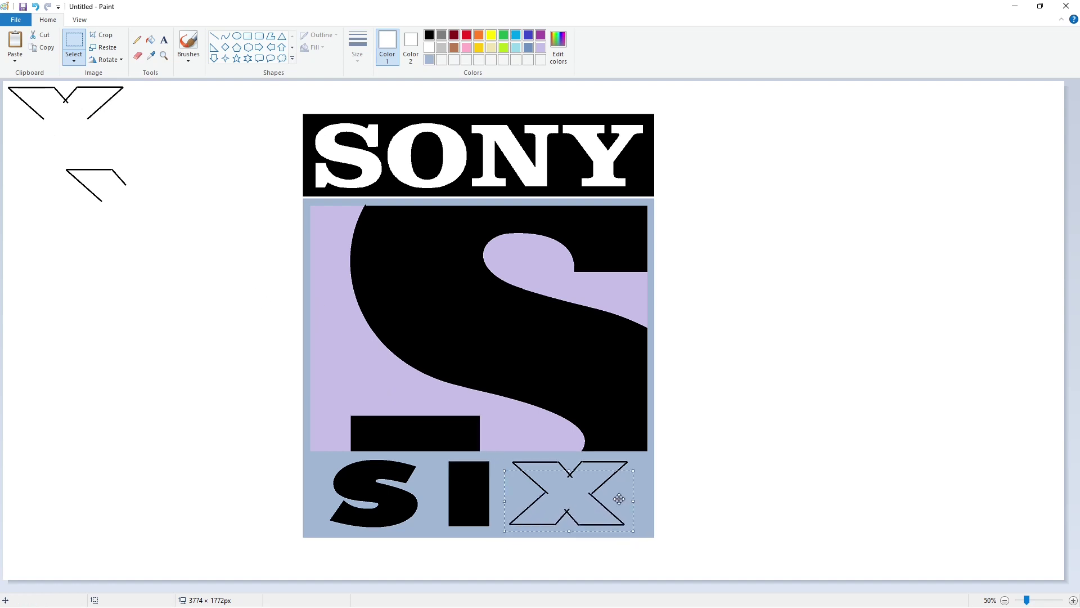
# Nudge the flipped half down 3 steps and right 10 steps to line up with the X's upper half
pyautogui.press('Down')
pyautogui.press('Down')
pyautogui.press('Down')
pyautogui.press('Right')
pyautogui.press('Right')
pyautogui.press('Right')
pyautogui.press('Right')
pyautogui.press('Right')
pyautogui.press('Right')
pyautogui.press('Right')
pyautogui.press('Right')
pyautogui.press('Right')
pyautogui.press('Right')
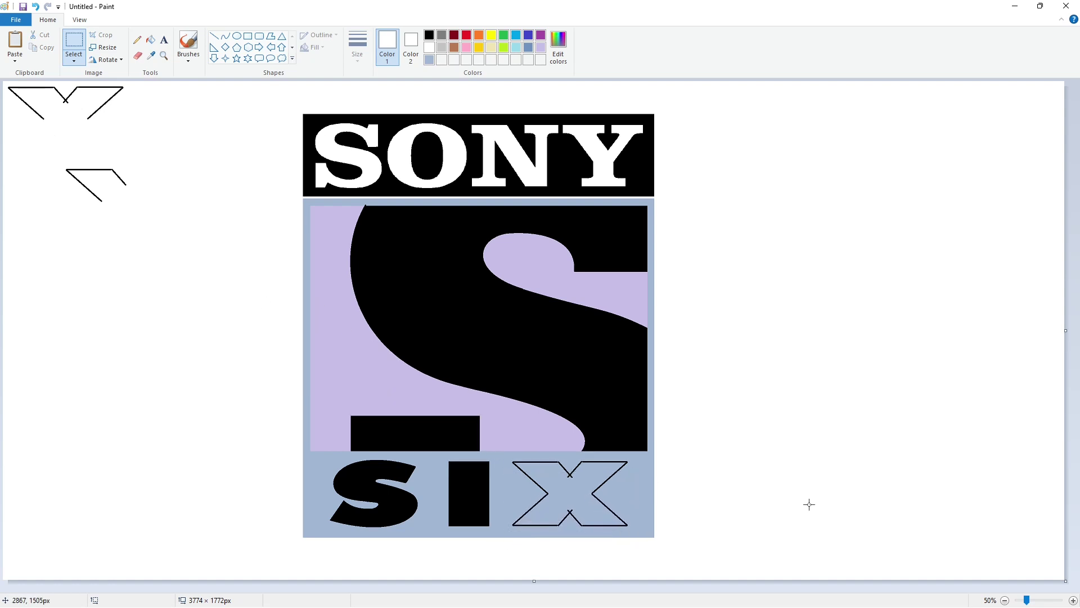
# Fill the finished X outline with black
pyautogui.click(150, 41)
pyautogui.click(570, 495)
pyautogui.click(430, 35)
pyautogui.click(573, 498)
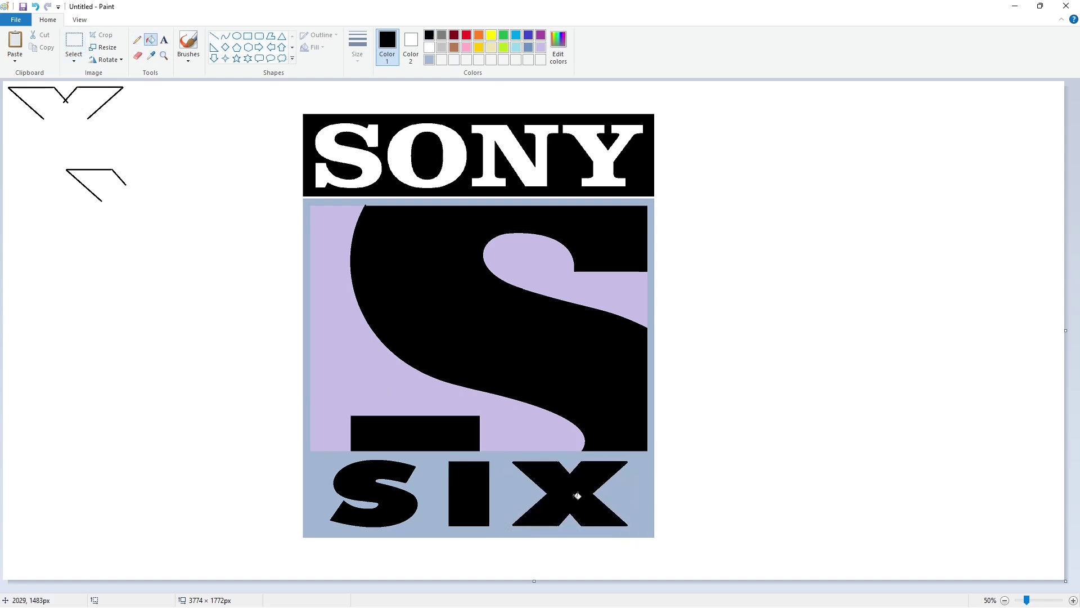
# Erase the two leftover outline pieces on the blank canvas beside the logo by filling them with white
pyautogui.click(429, 48)
pyautogui.click(124, 87)
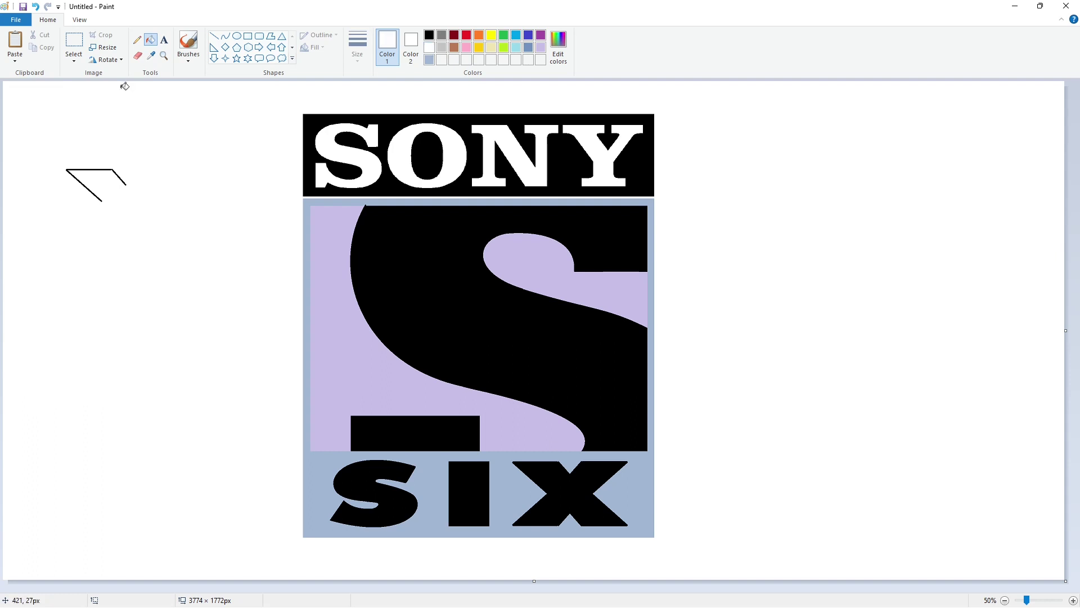
pyautogui.click(96, 169)
# Cover the black overshoot above the large S on the panel's top border with a grey-blue line about 136 px long
pyautogui.click(1073, 600)
pyautogui.scroll(-3, 563, 394)
pyautogui.moveTo(315, 588); pyautogui.dragTo(503, 588)
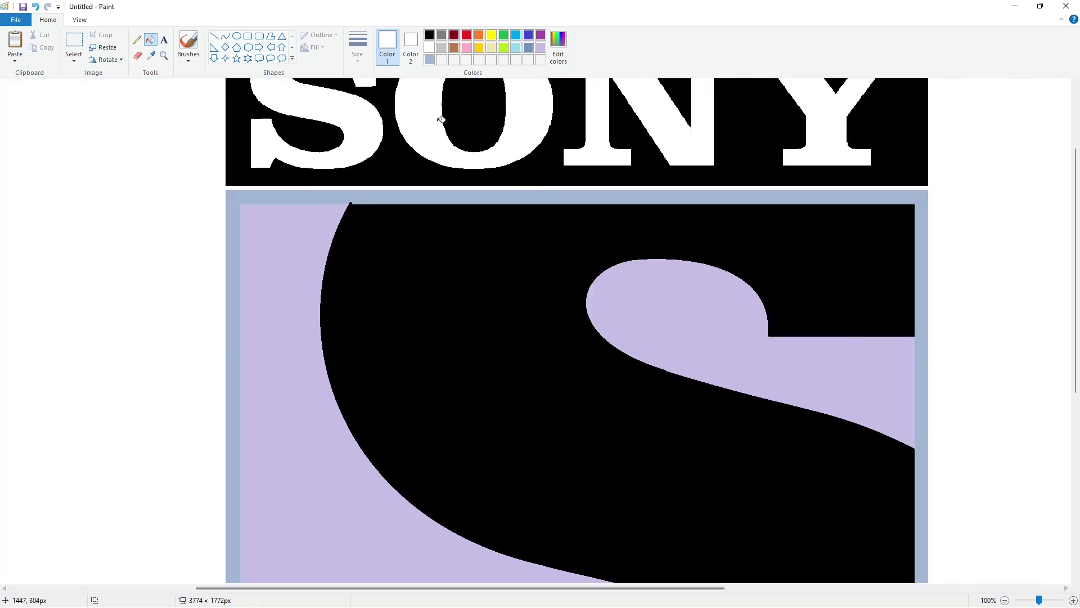
pyautogui.click(430, 59)
pyautogui.click(214, 36)
pyautogui.moveTo(317, 197); pyautogui.dragTo(392, 197)
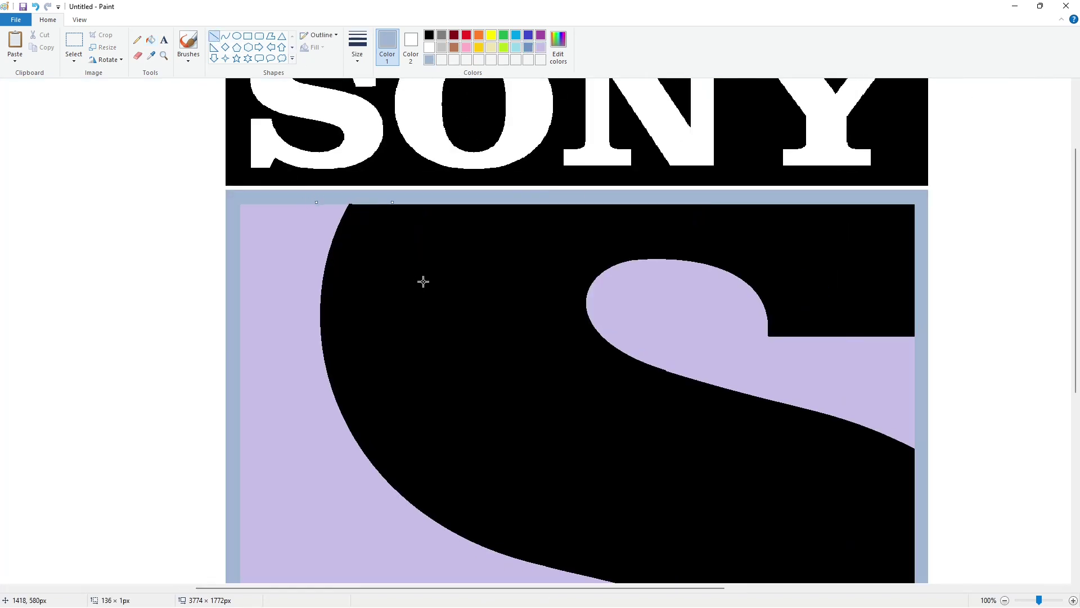
pyautogui.click(424, 281)
# Clean up the top and bottom edges of the X near its notches with short black lines
pyautogui.scroll(-6, 563, 360)
pyautogui.click(431, 36)
pyautogui.moveTo(730, 349); pyautogui.dragTo(738, 350)
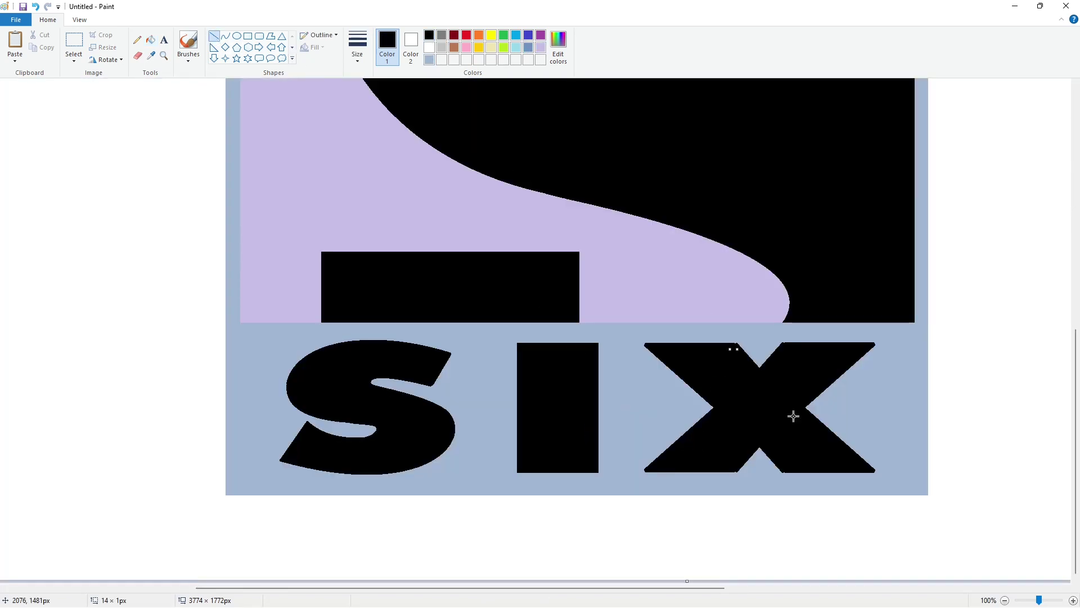
pyautogui.click(793, 412)
pyautogui.click(805, 491)
pyautogui.moveTo(786, 470)
pyautogui.mouseDown()
pyautogui.moveTo(796, 470)
pyautogui.moveTo(720, 467)
pyautogui.mouseUp()
pyautogui.click(756, 486)
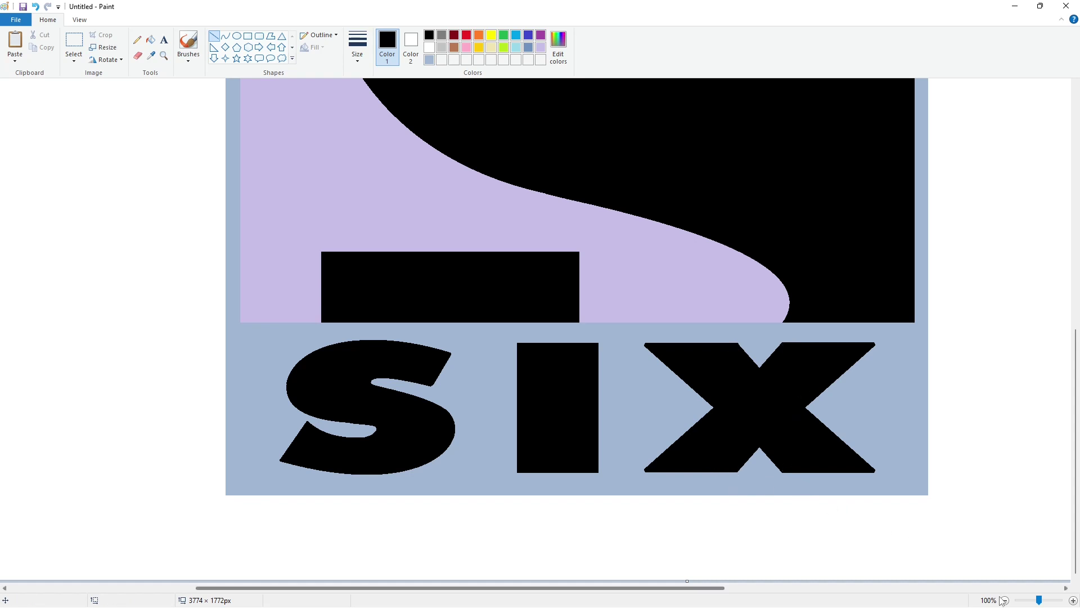
pyautogui.click(1005, 601)
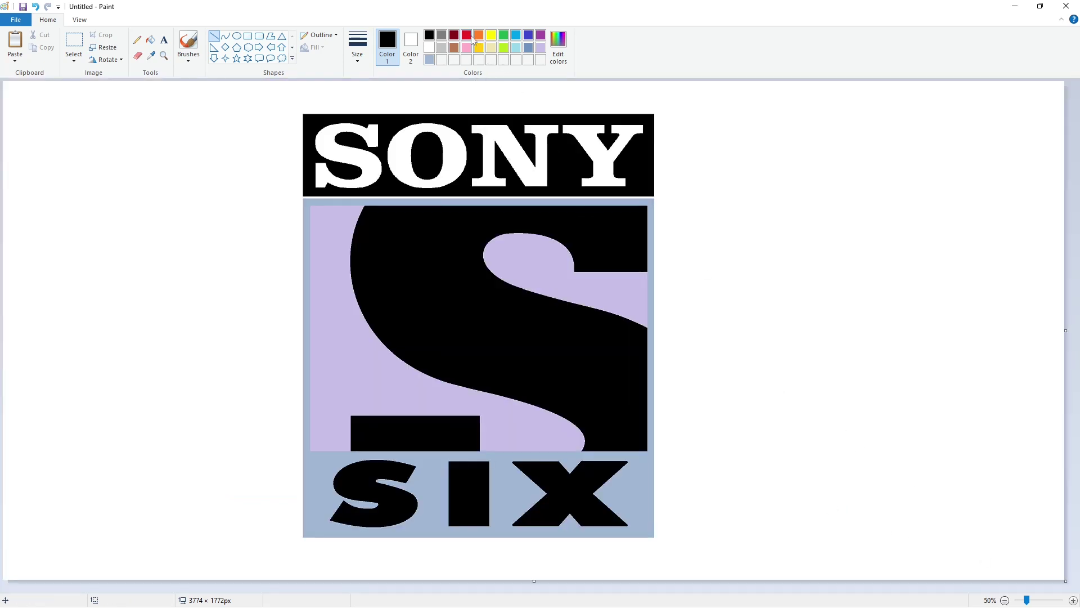
# Create a lighter, pinkish custom red from the standard red by raising its luminosity
pyautogui.click(466, 35)
pyautogui.click(559, 44)
pyautogui.click(659, 268)
pyautogui.click(430, 388)
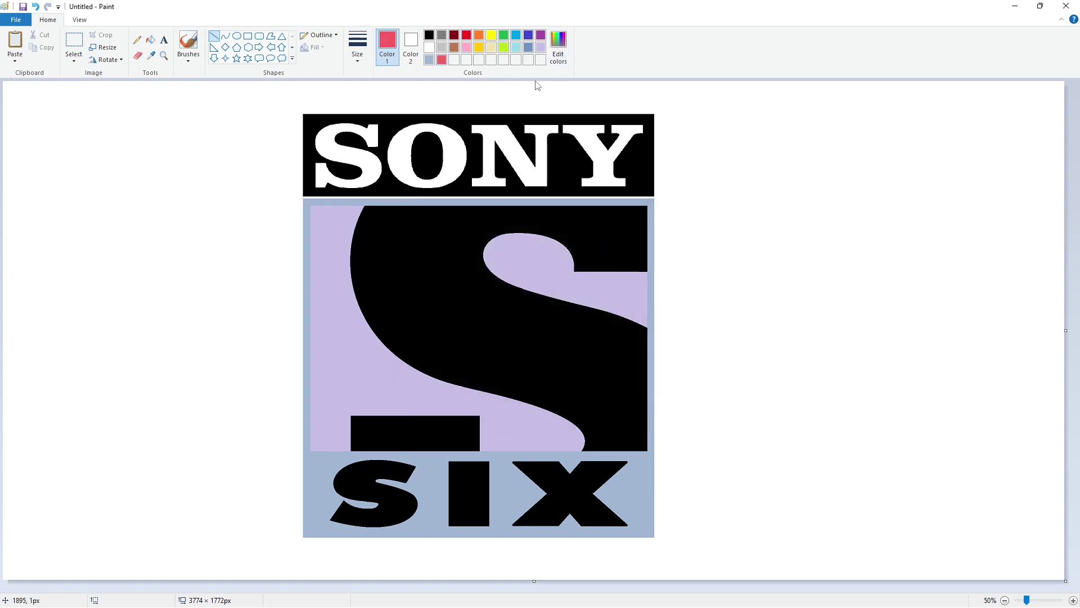
# Create a custom blue with red 51, green 96 and blue 249 as the drawing color
pyautogui.click(516, 35)
pyautogui.click(559, 45)
pyautogui.click(606, 238)
pyautogui.click(657, 279)
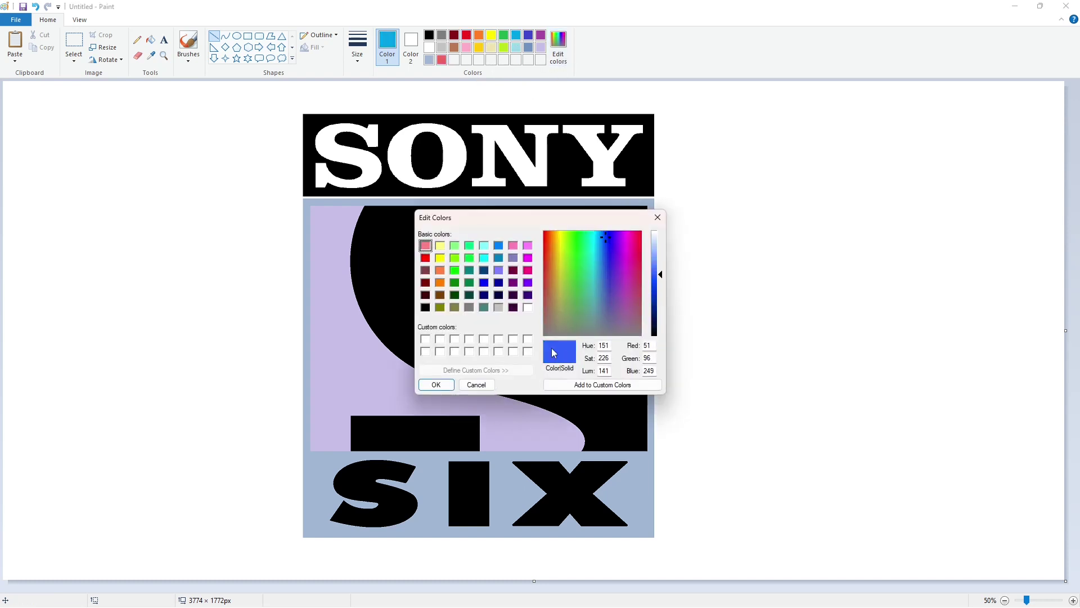
pyautogui.click(436, 385)
# Fill both lavender areas around the large S with the custom blue and the black bar beneath it with the custom red
pyautogui.click(150, 40)
pyautogui.click(532, 267)
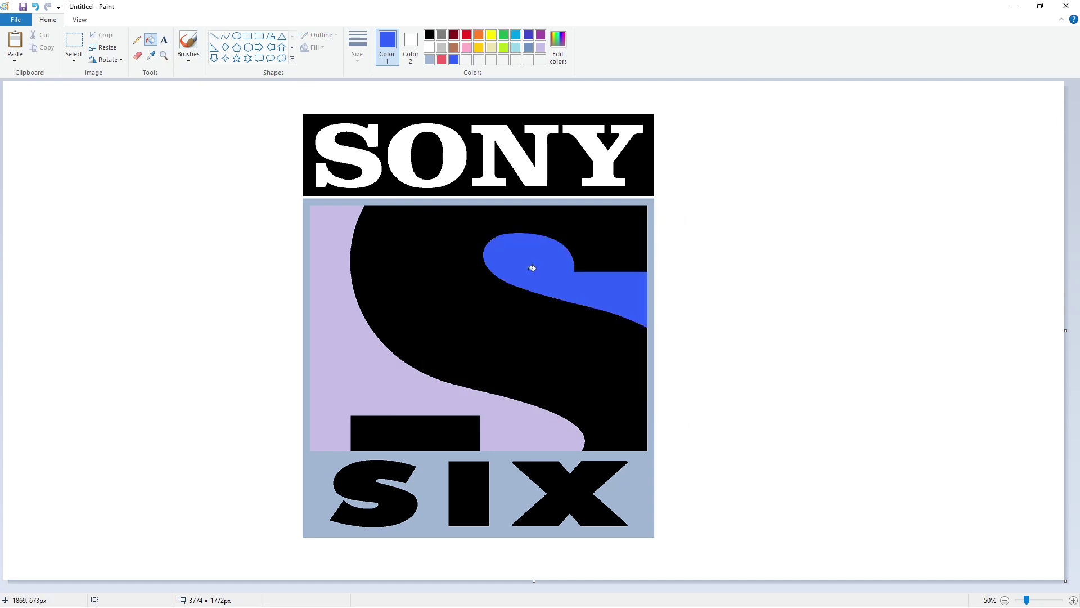
pyautogui.click(331, 342)
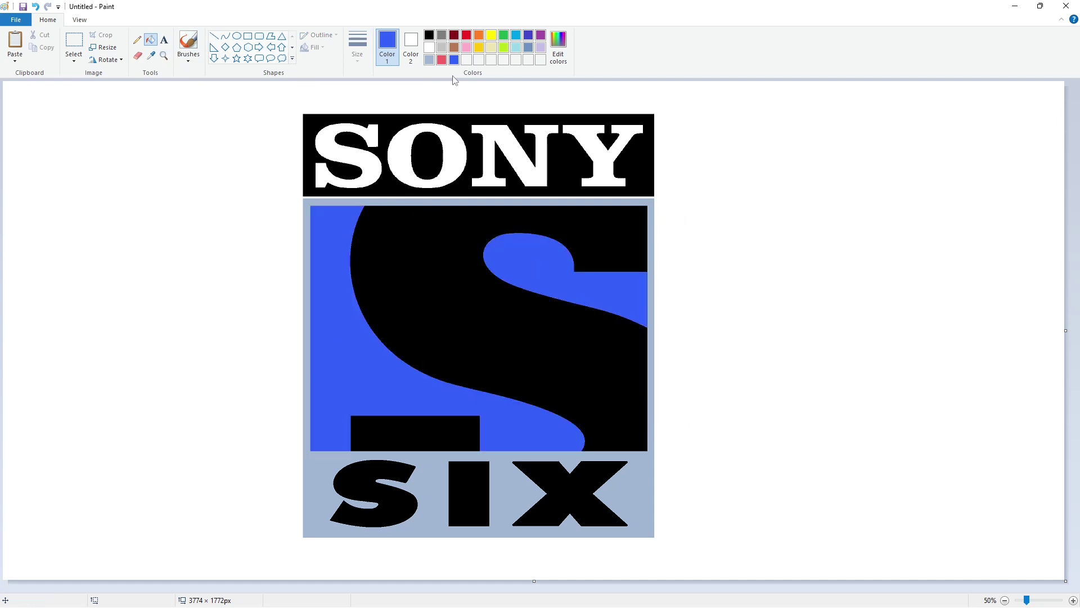
pyautogui.click(441, 59)
pyautogui.click(439, 424)
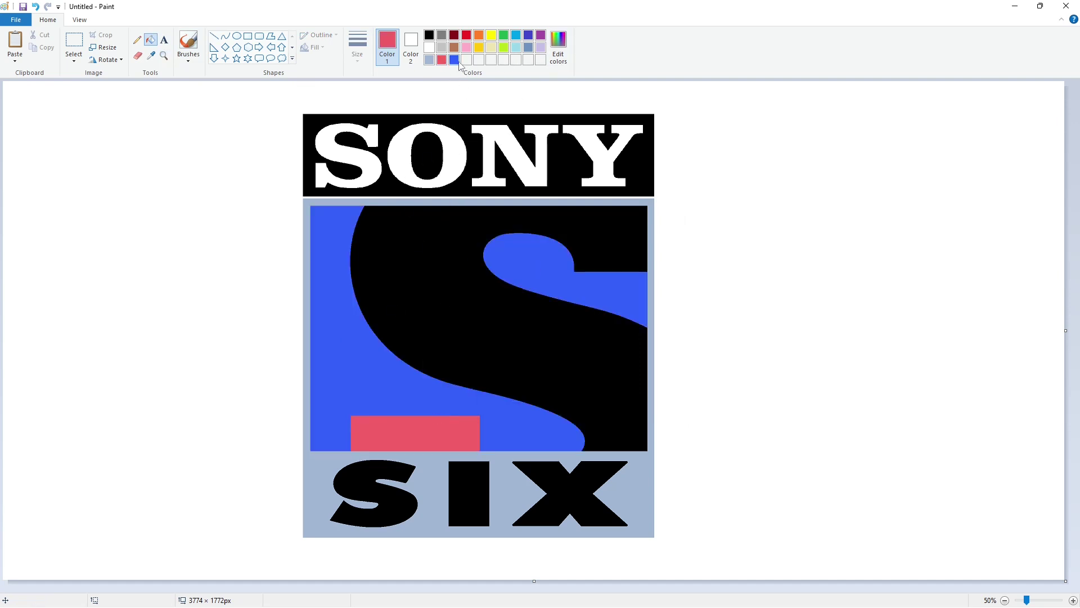
# Fill the large S and the three letters of SIX with gold
pyautogui.click(454, 60)
pyautogui.click(479, 47)
pyautogui.click(420, 293)
pyautogui.click(378, 477)
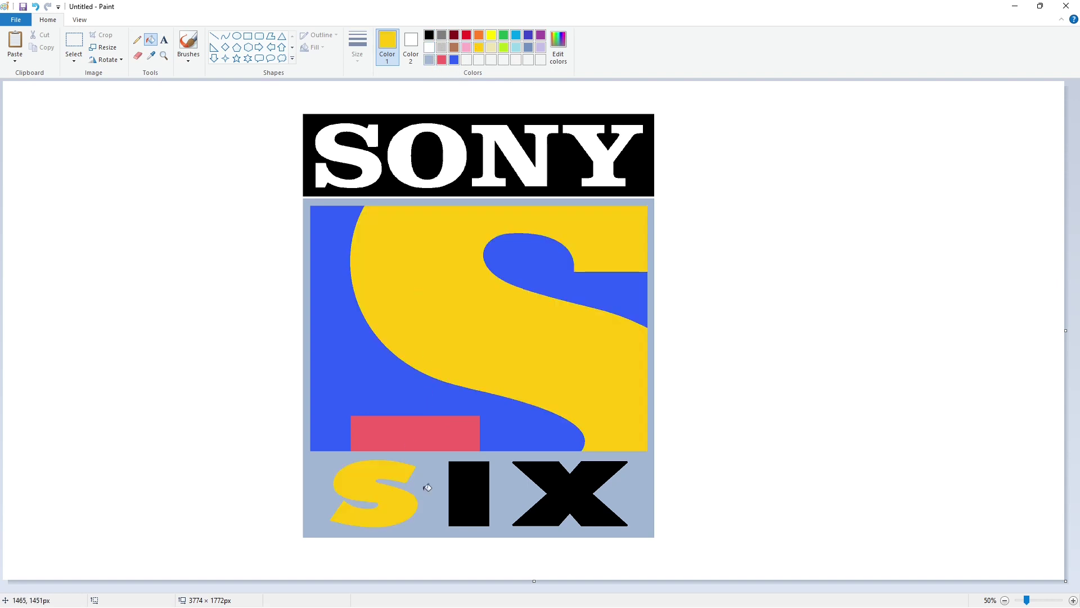
pyautogui.click(463, 484)
pyautogui.click(575, 483)
# Fill the grey-blue frame around the S panel and the SIX lettering with black
pyautogui.click(429, 35)
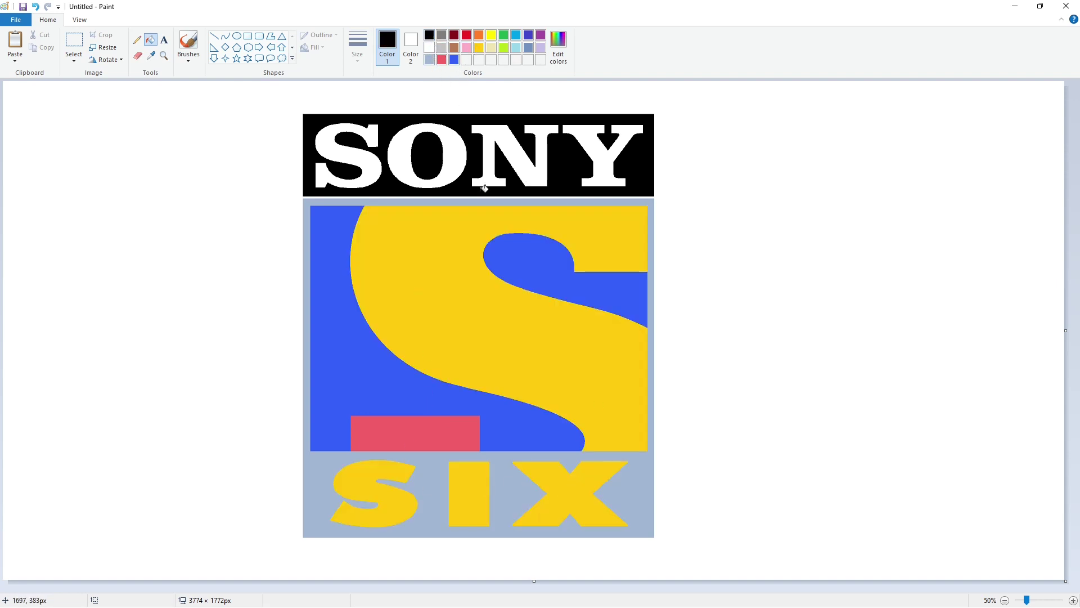
pyautogui.click(490, 200)
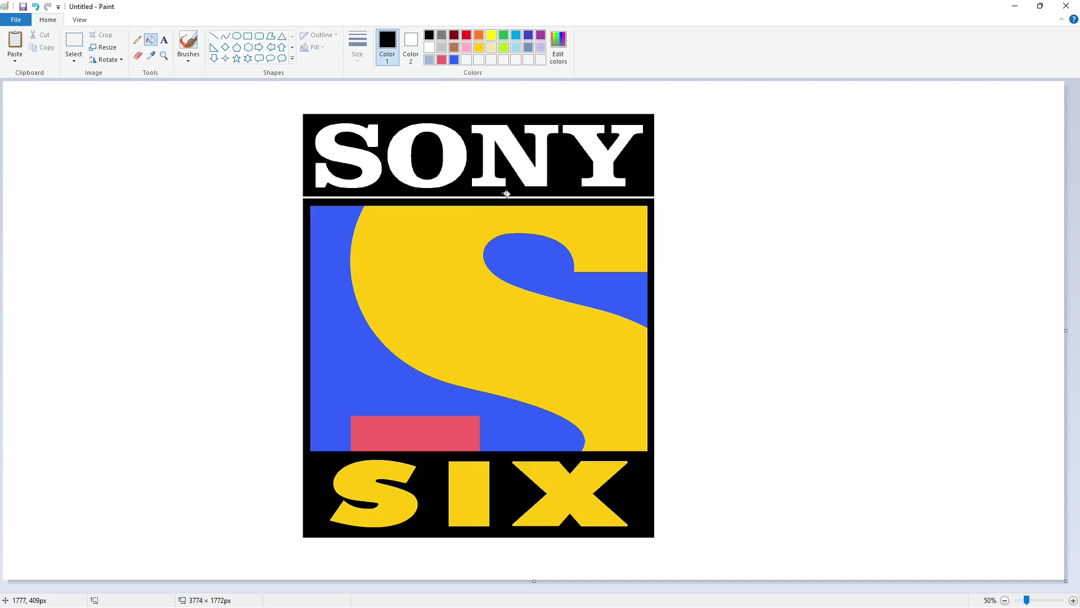
pyautogui.click(559, 53)
pyautogui.click(658, 217)
# Darken the custom blue to red 30, green 79, blue 249 and refill both blue areas around the large S with it
pyautogui.click(454, 59)
pyautogui.click(559, 48)
pyautogui.moveTo(661, 276); pyautogui.dragTo(661, 279)
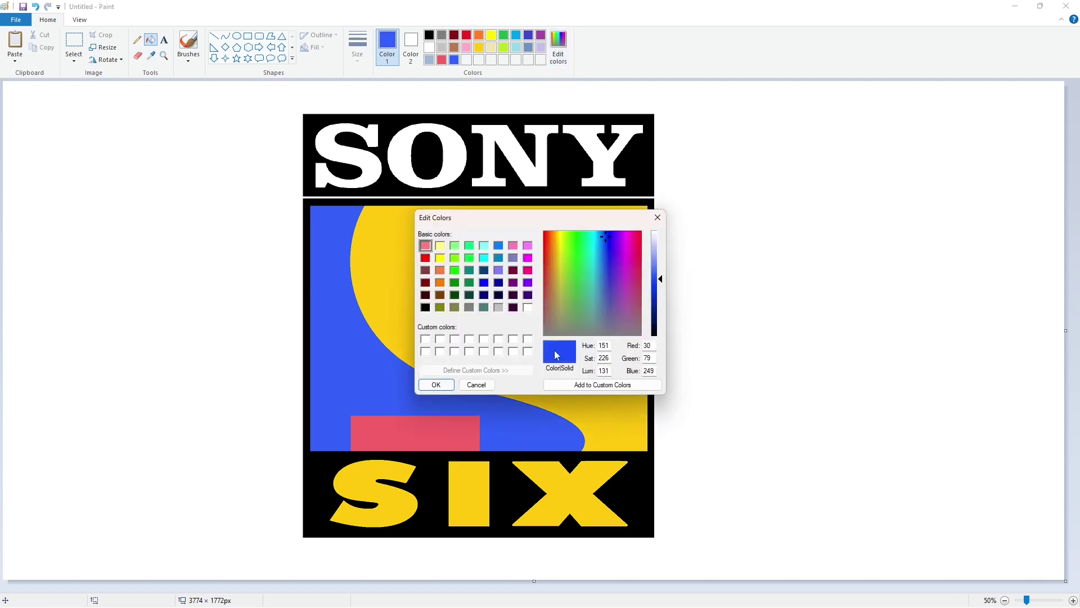
pyautogui.click(436, 385)
pyautogui.click(591, 292)
pyautogui.click(362, 365)
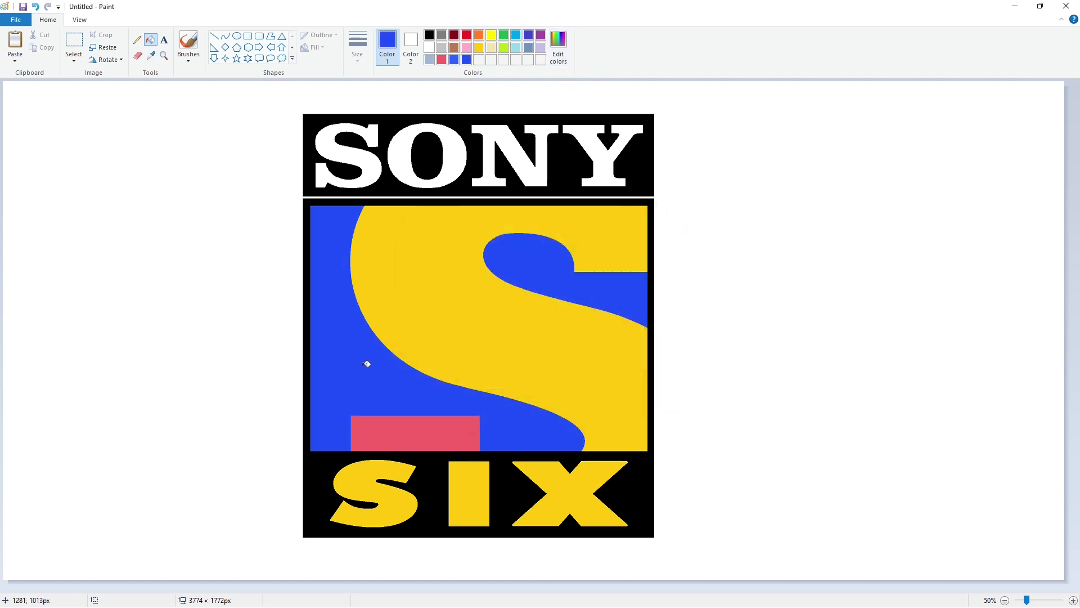